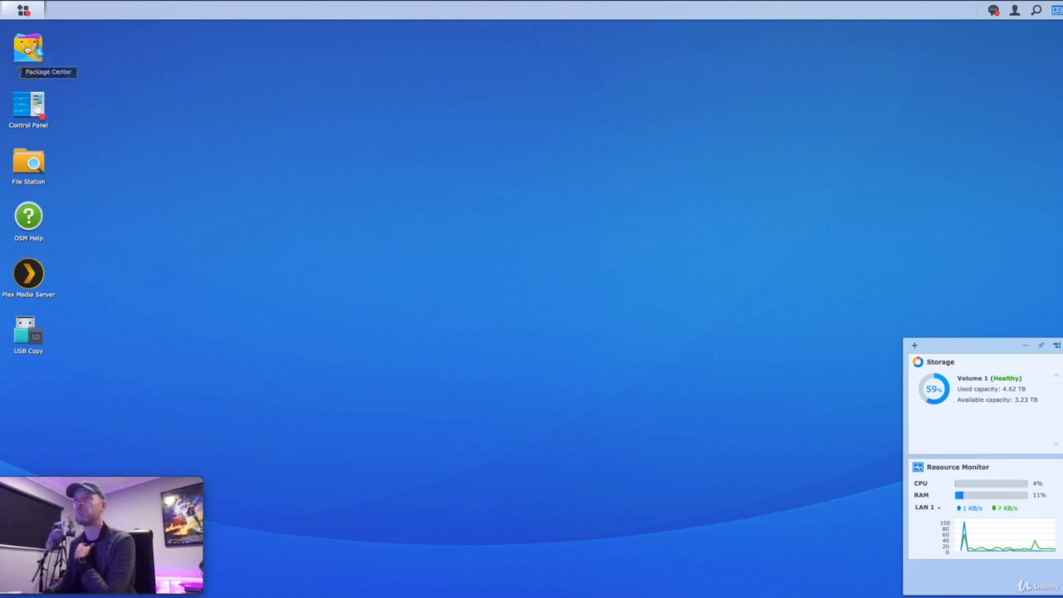
Step: Open Package Center and search the available packages for "virtual"
{"action": "left_click", "coordinate": [27, 48]}
{"action": "left_click_drag", "start_coordinate": [125, 69], "coordinate": [297, 61]}
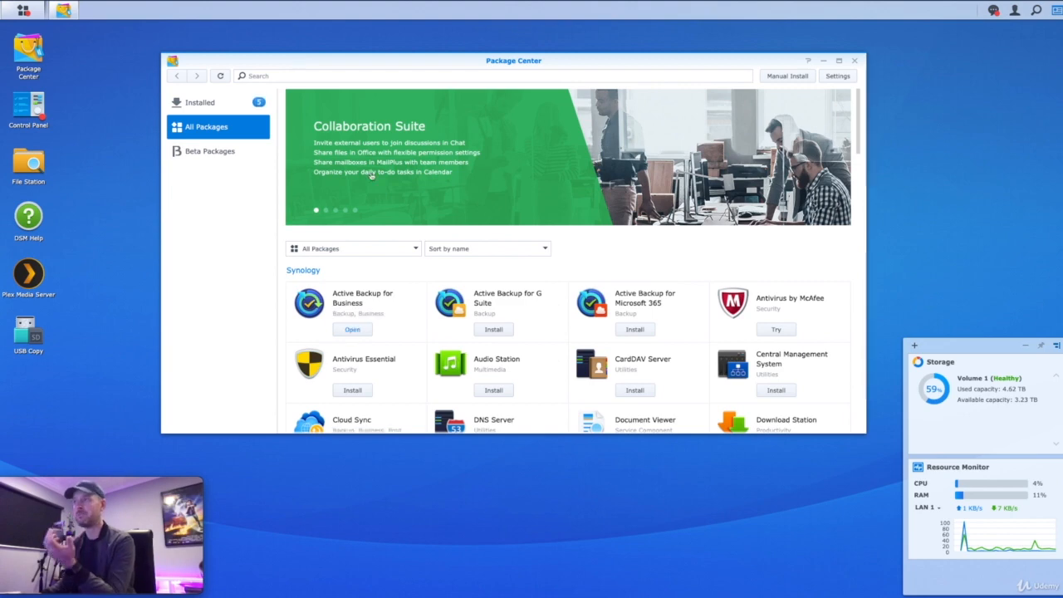
{"action": "scroll", "coordinate": [564, 303], "scroll_direction": "down", "scroll_amount": 10}
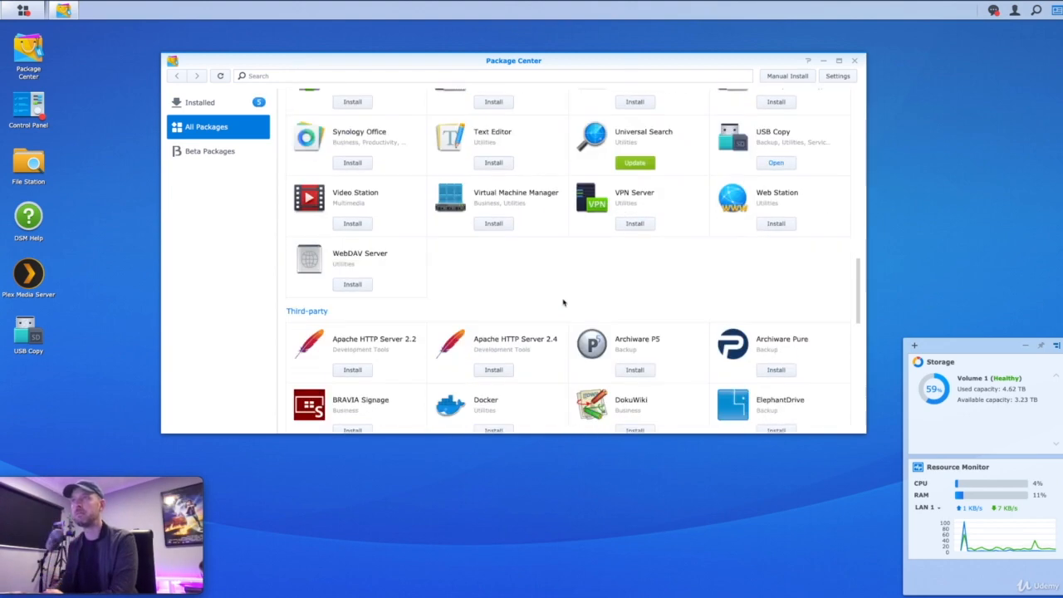
{"action": "scroll", "coordinate": [564, 302], "scroll_direction": "up", "scroll_amount": 10}
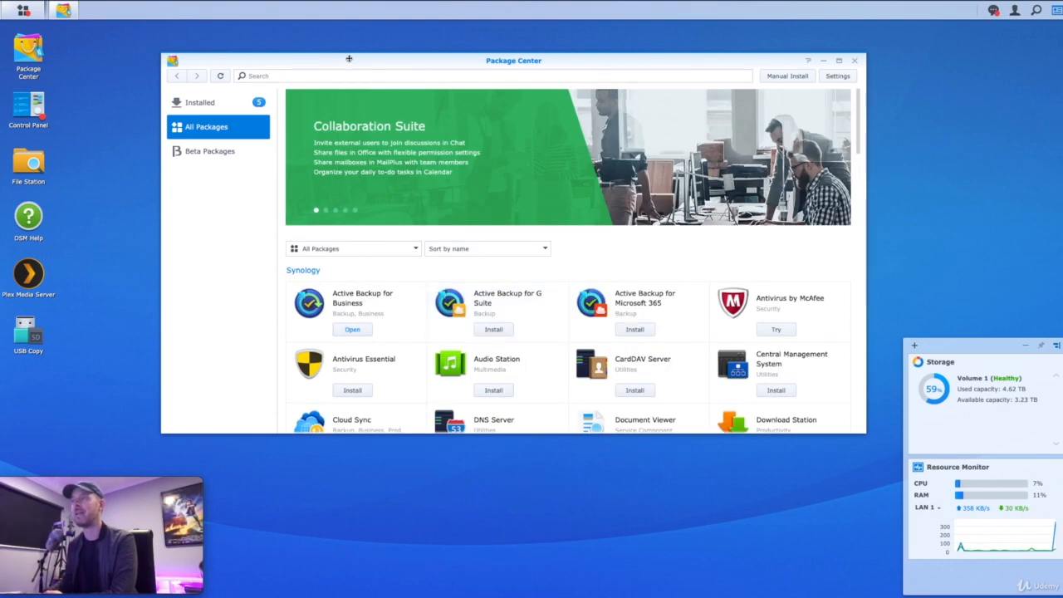
{"action": "left_click_drag", "start_coordinate": [349, 58], "coordinate": [309, 72]}
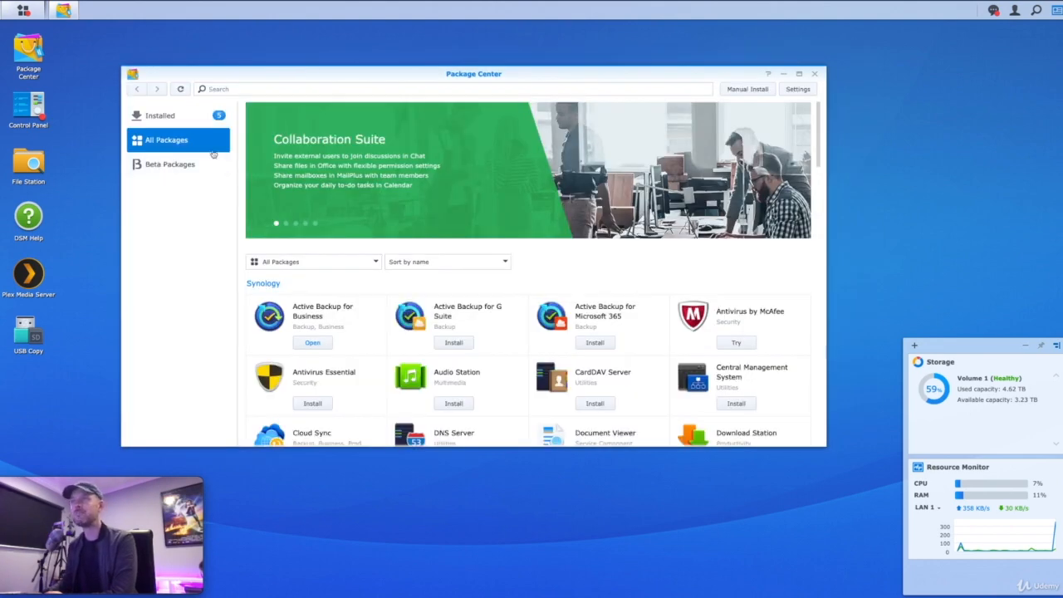
{"action": "left_click", "coordinate": [249, 88]}
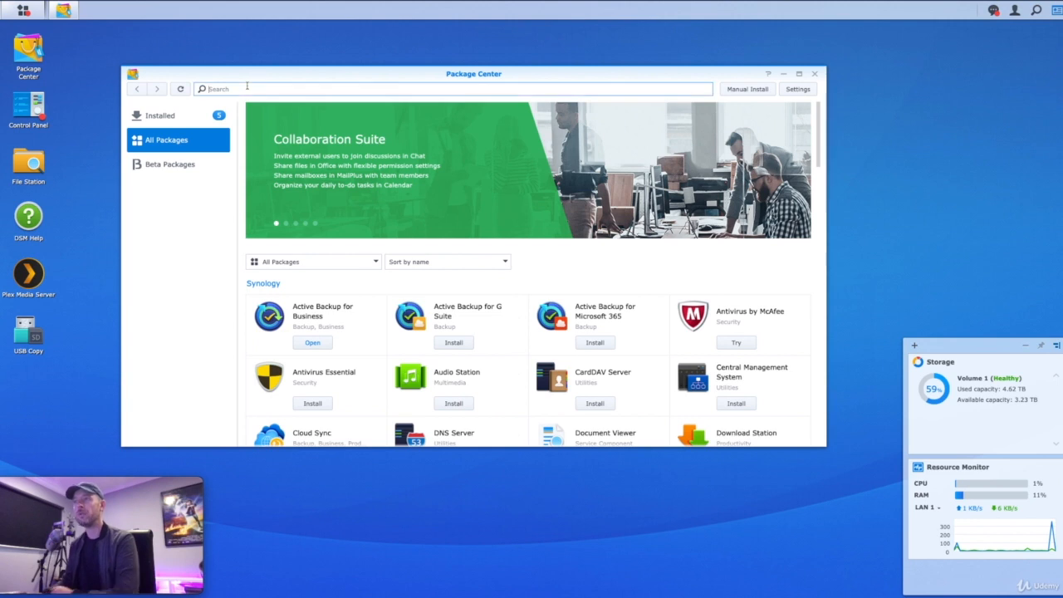
{"action": "type", "text": "virtual"}
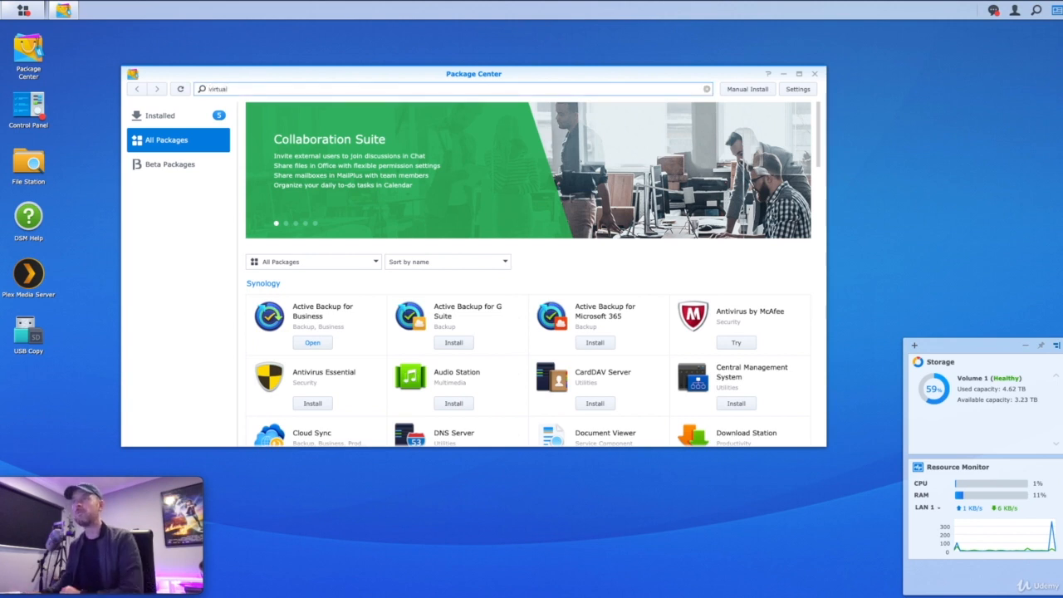
{"action": "key", "text": "Return"}
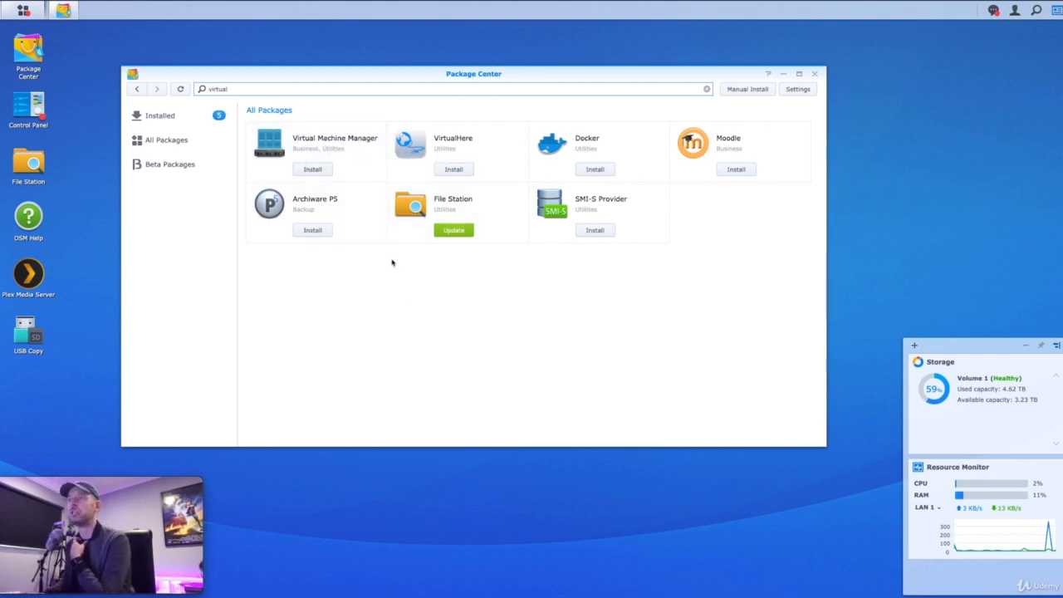
Step: Review the Virtual Machine Manager package details and install the package
{"action": "left_click", "coordinate": [309, 143]}
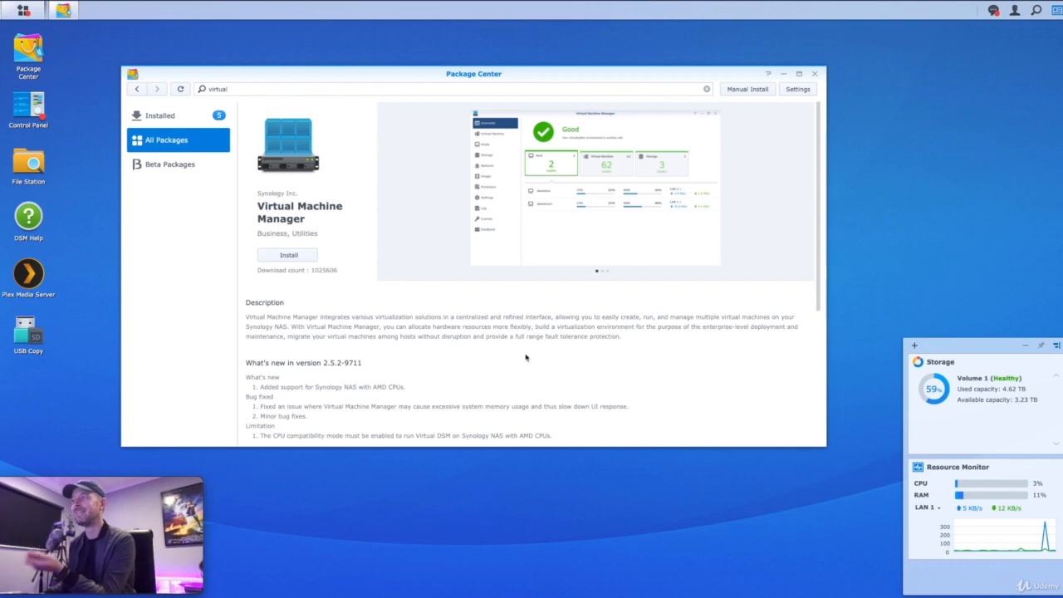
{"action": "scroll", "coordinate": [527, 357], "scroll_direction": "down", "scroll_amount": 5}
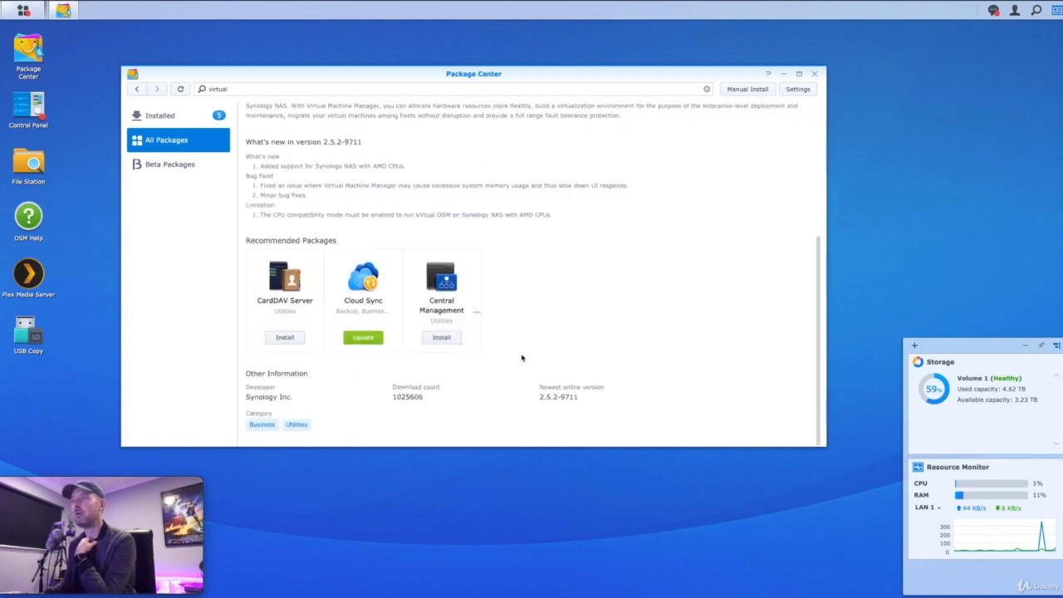
{"action": "scroll", "coordinate": [522, 357], "scroll_direction": "up", "scroll_amount": 5}
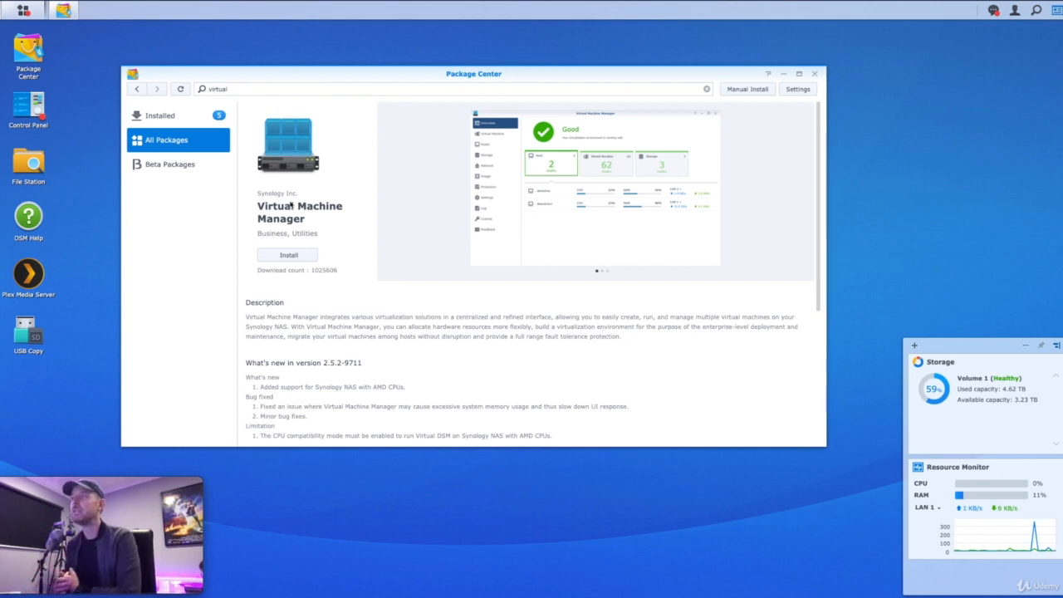
{"action": "scroll", "coordinate": [290, 257], "scroll_direction": "down", "scroll_amount": 1}
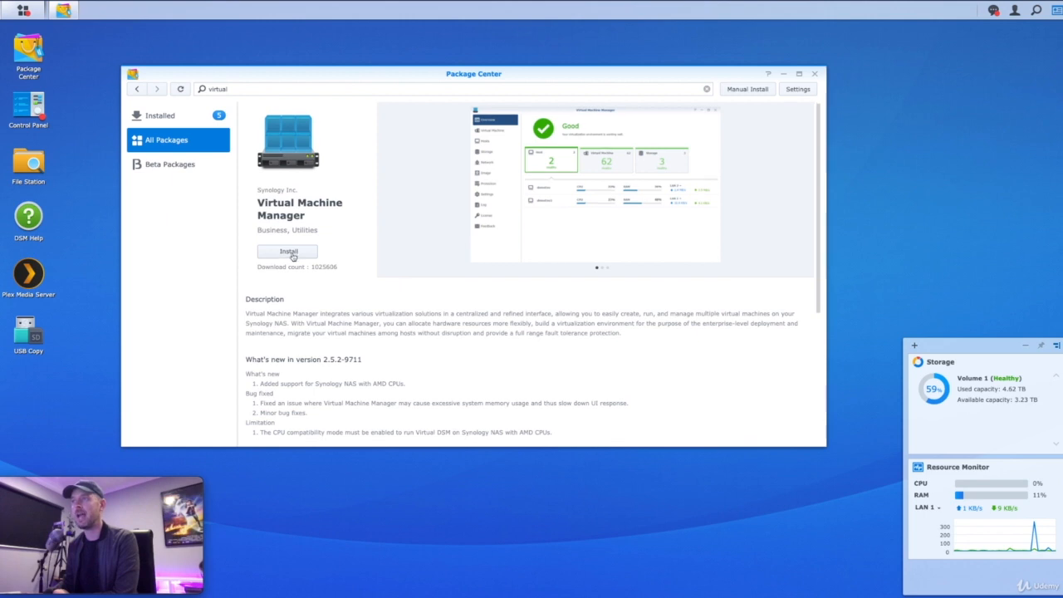
{"action": "left_click", "coordinate": [290, 252]}
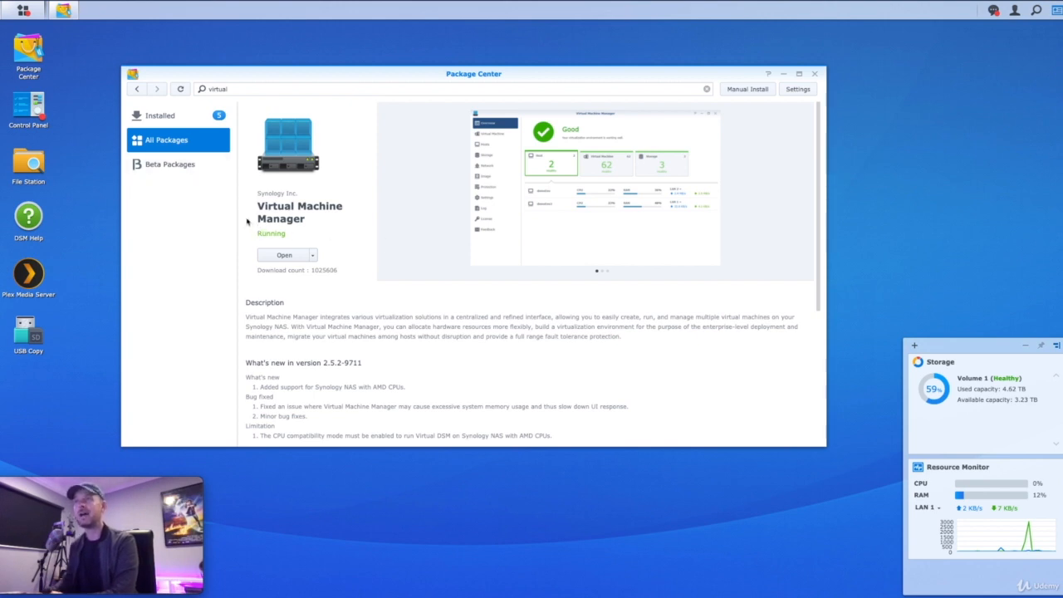
Step: Minimize Package Center and launch Virtual Machine Manager
{"action": "left_click", "coordinate": [63, 10]}
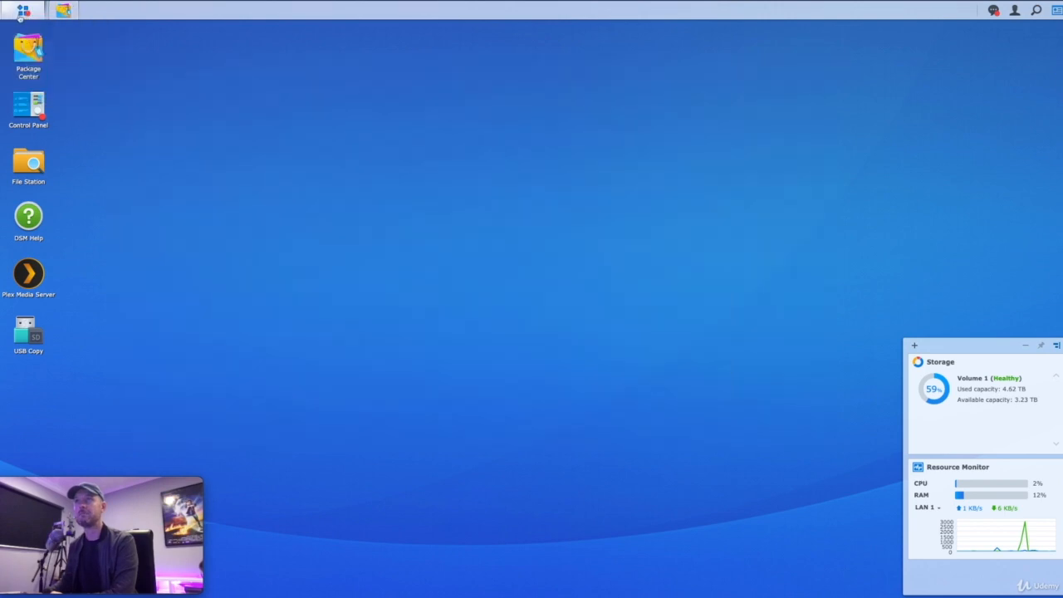
{"action": "left_click", "coordinate": [23, 10]}
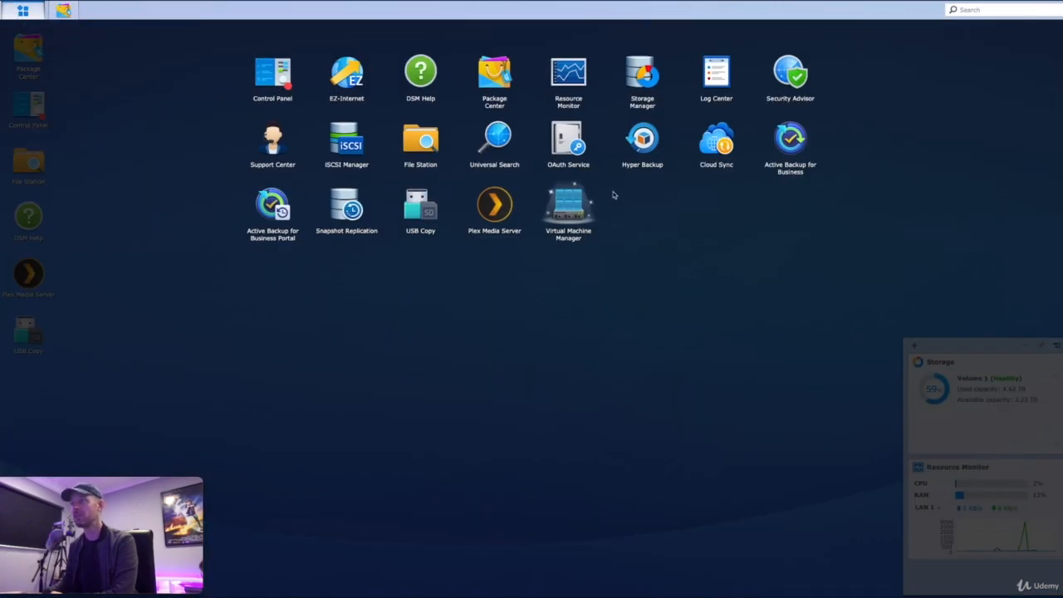
{"action": "left_click", "coordinate": [573, 209]}
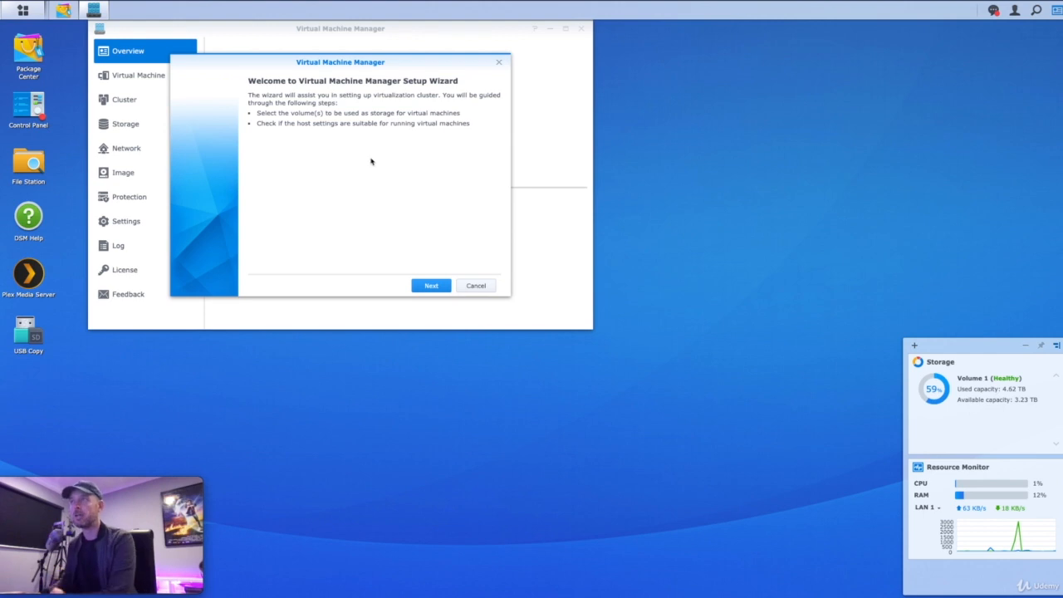
Step: Complete the Virtual Machine Manager setup wizard, checking the host settings and choosing Volume 1 to store virtual machines
{"action": "left_click", "coordinate": [431, 286]}
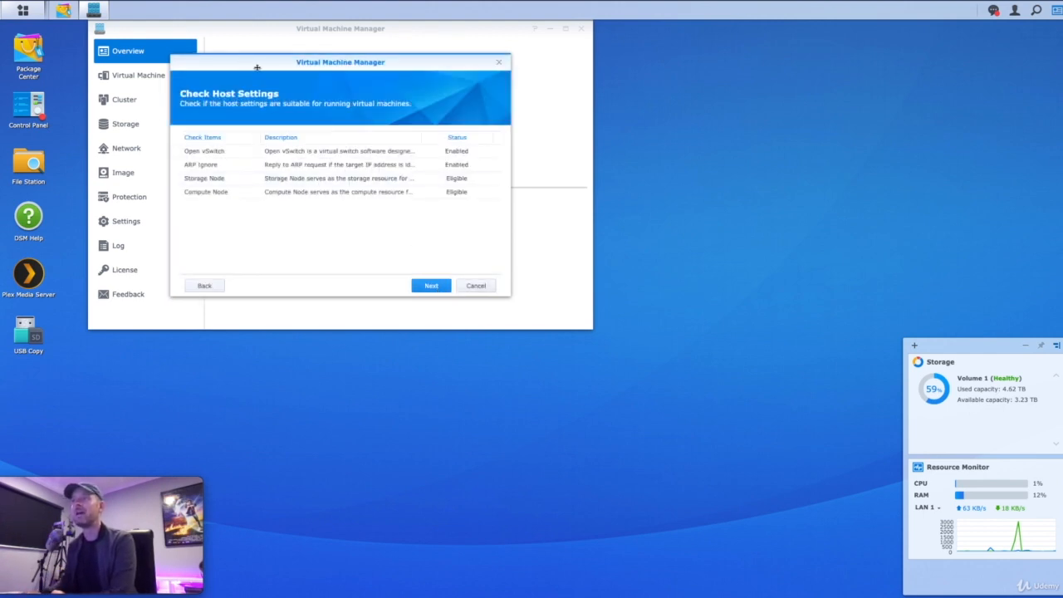
{"action": "left_click_drag", "start_coordinate": [254, 66], "coordinate": [271, 74]}
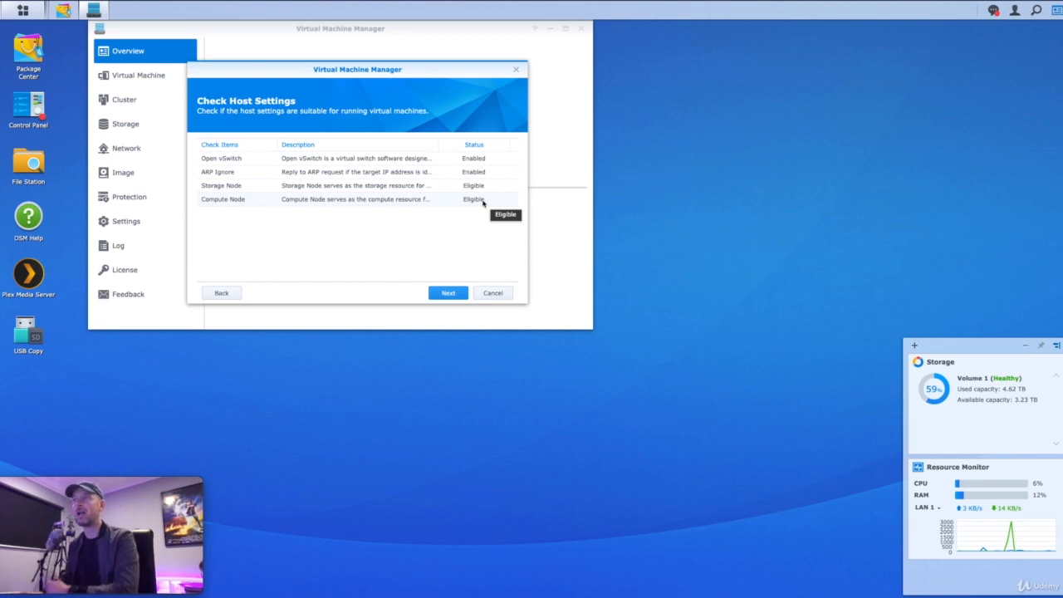
{"action": "left_click_drag", "start_coordinate": [343, 70], "coordinate": [368, 73]}
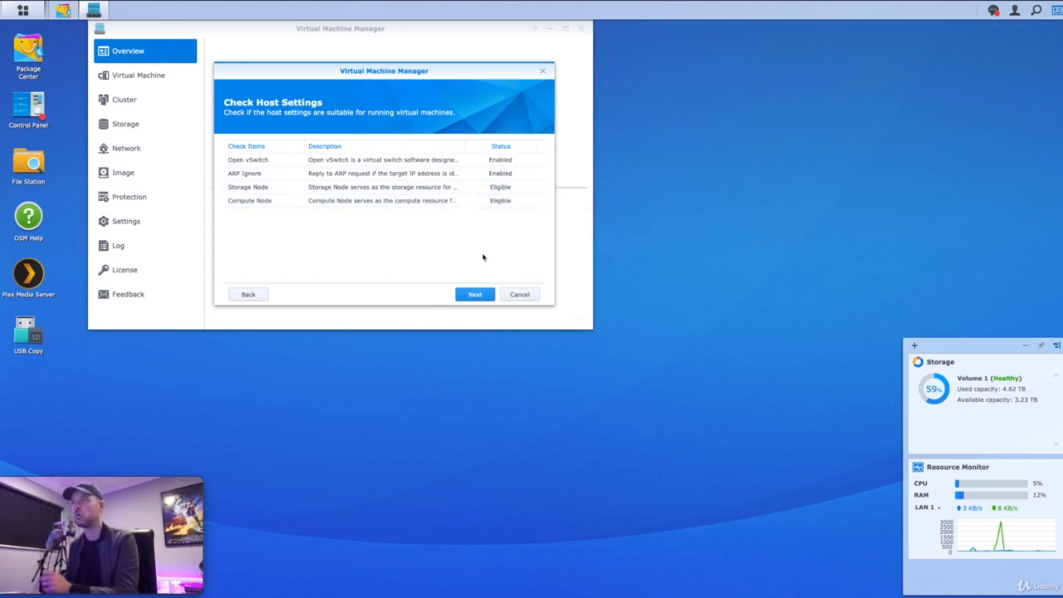
{"action": "left_click", "coordinate": [480, 296]}
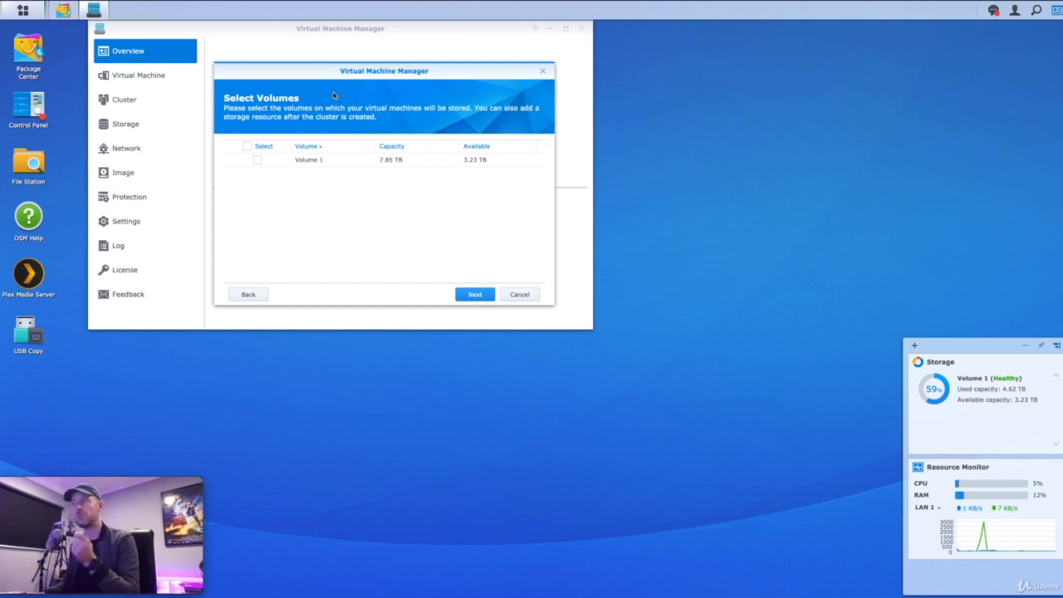
{"action": "left_click", "coordinate": [257, 160]}
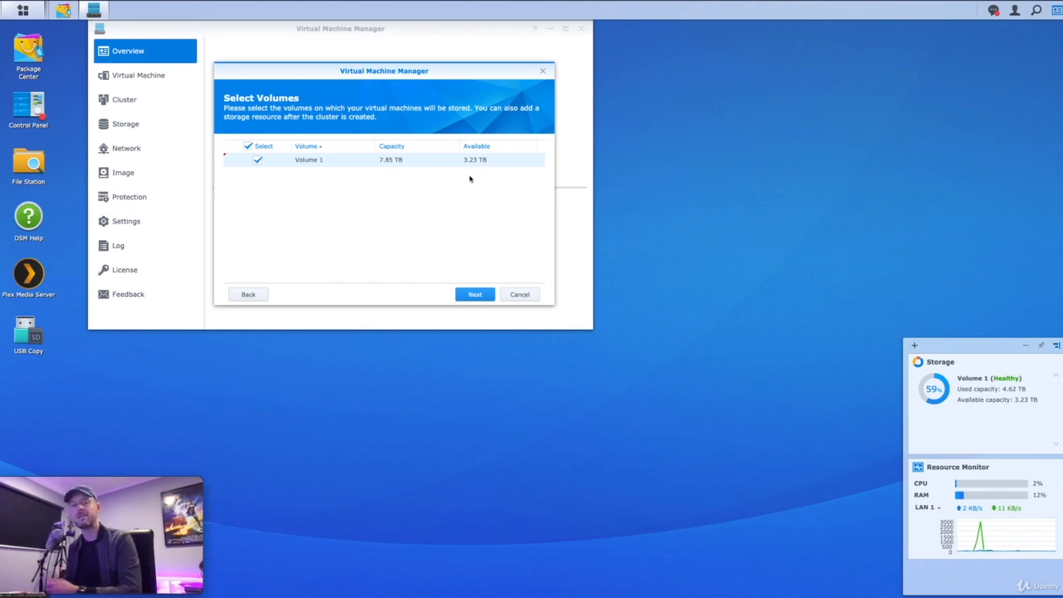
{"action": "left_click", "coordinate": [480, 296]}
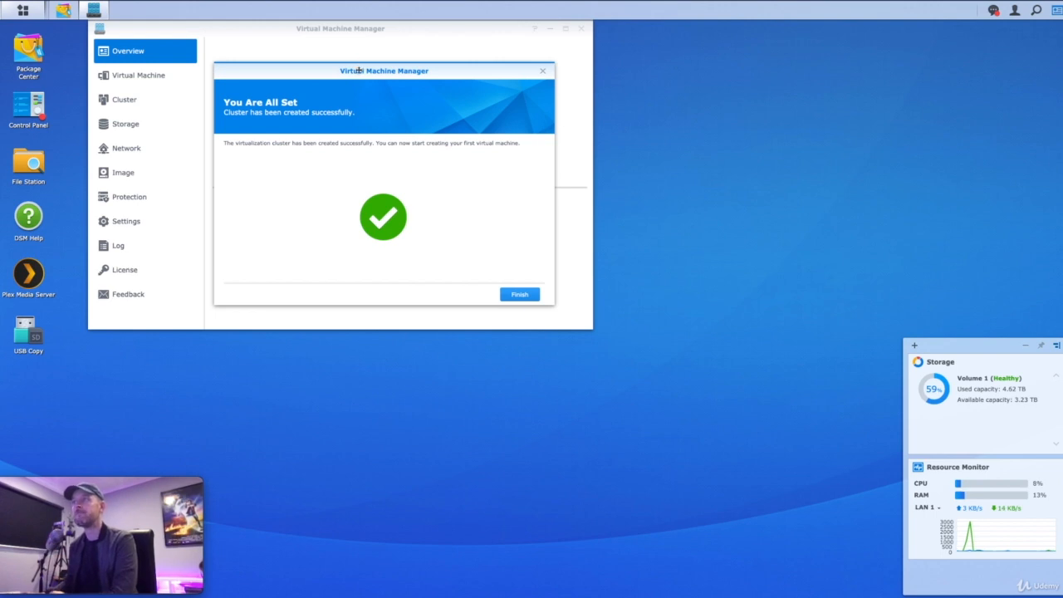
{"action": "left_click", "coordinate": [532, 279]}
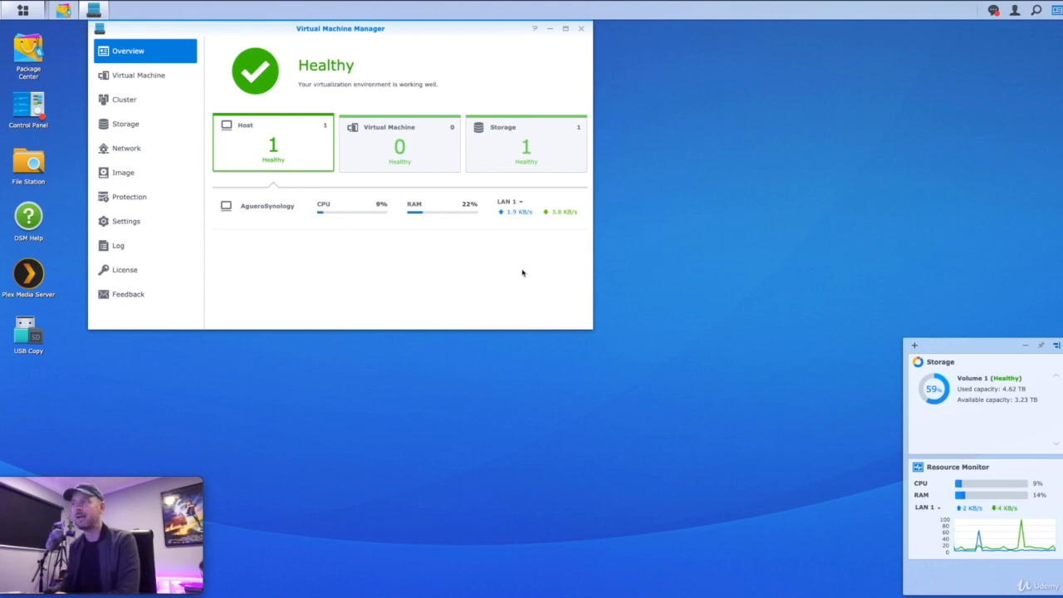
Step: Examine the health details of the host, virtual machines and storage in the virtualization overview
{"action": "left_click", "coordinate": [397, 143]}
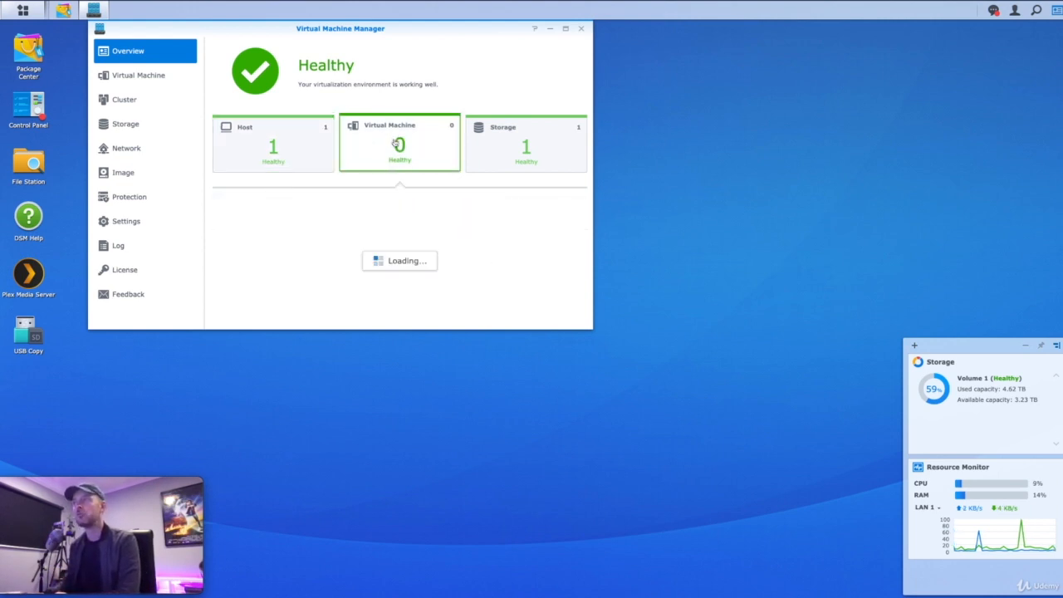
{"action": "left_click", "coordinate": [525, 147]}
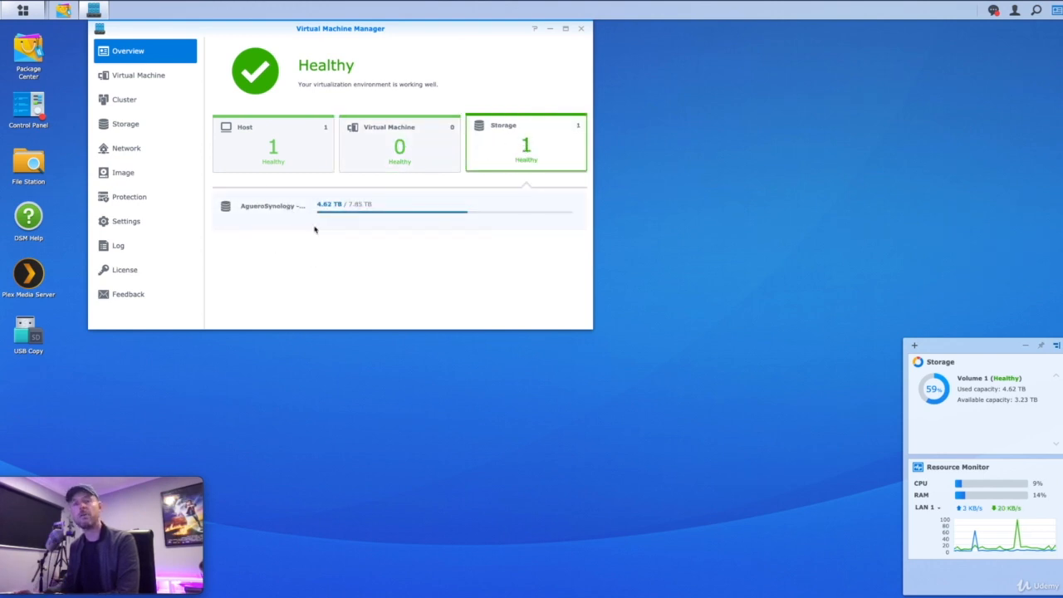
{"action": "left_click", "coordinate": [274, 155]}
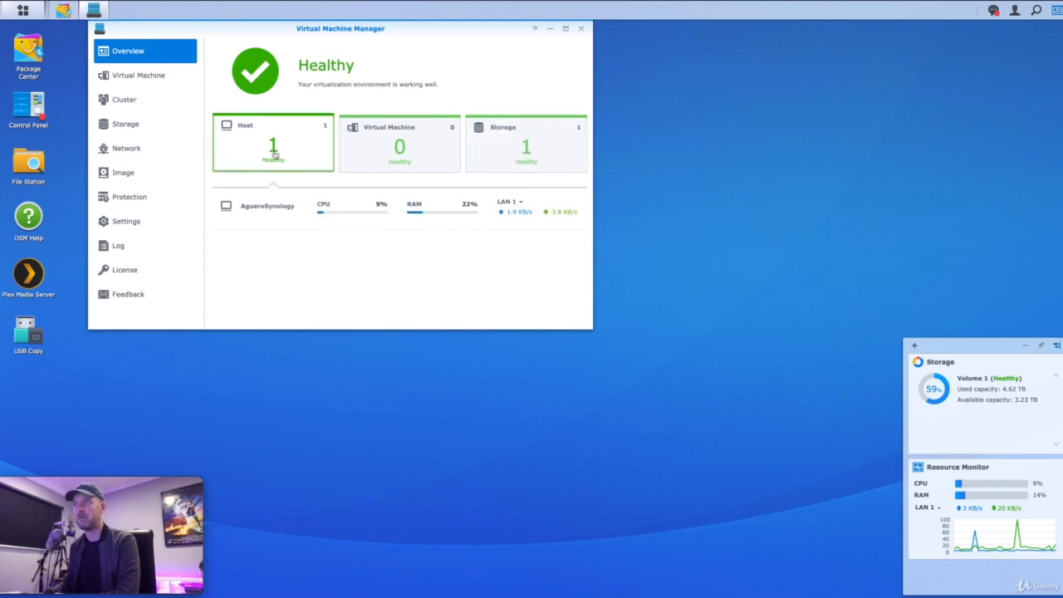
{"action": "left_click", "coordinate": [362, 155]}
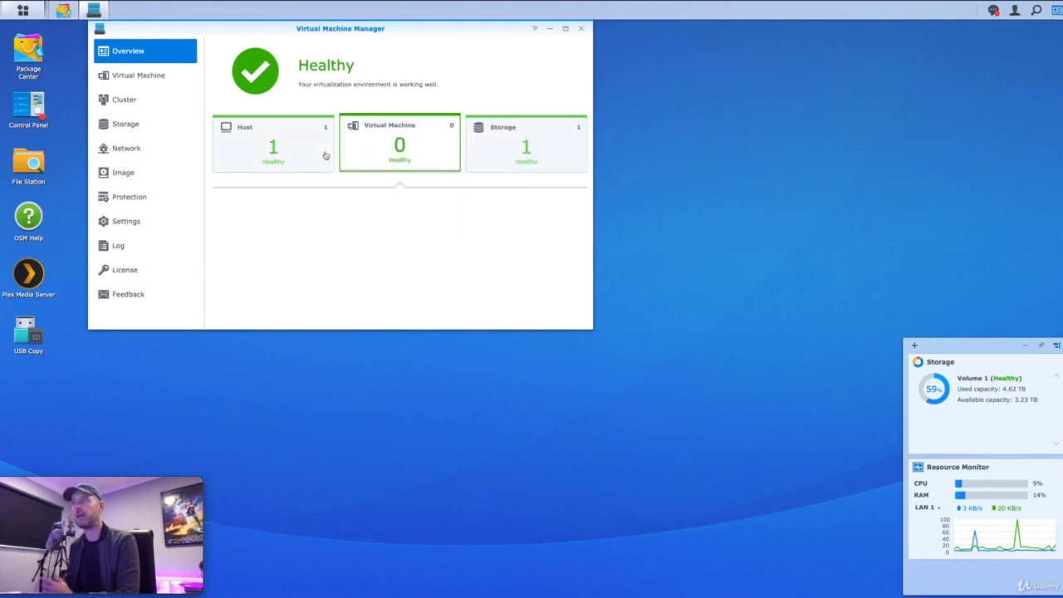
{"action": "left_click", "coordinate": [326, 155]}
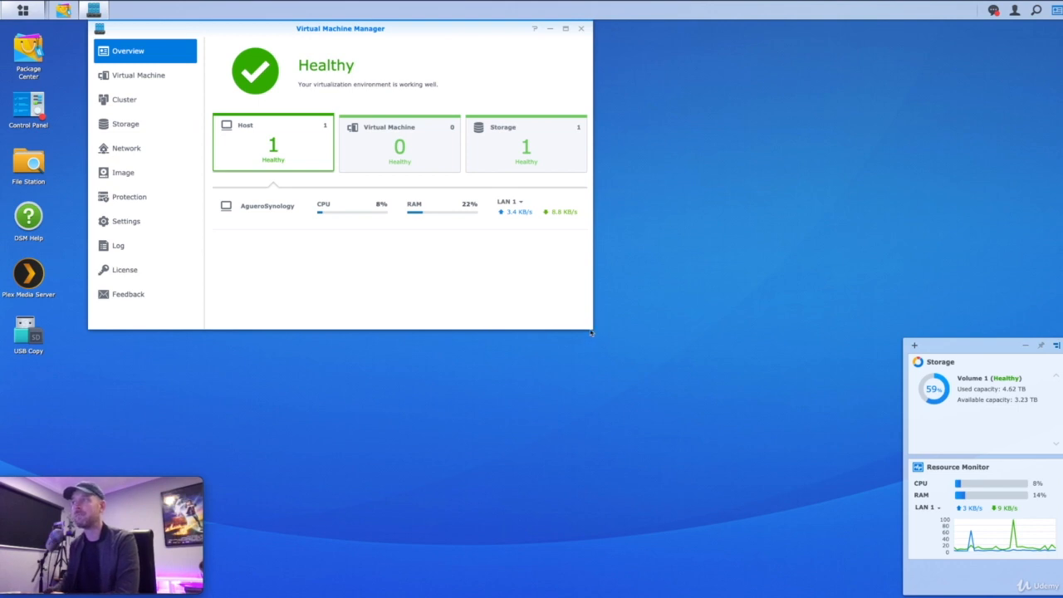
Step: Enlarge the Virtual Machine Manager window and examine its network, storage, cluster and virtual machine sections
{"action": "left_click_drag", "start_coordinate": [591, 332], "coordinate": [724, 329]}
{"action": "left_click_drag", "start_coordinate": [517, 329], "coordinate": [516, 448]}
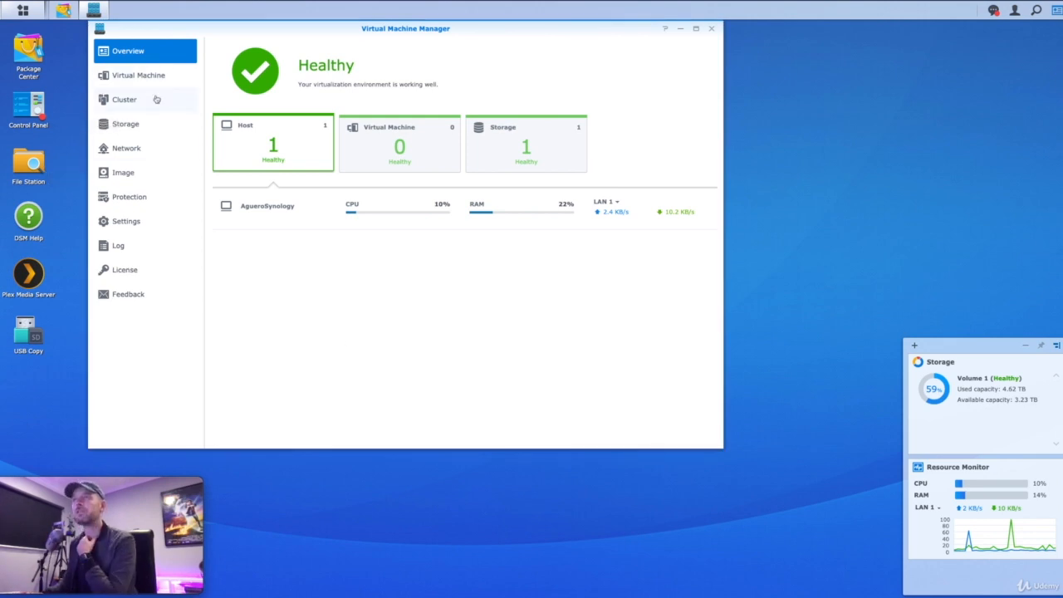
{"action": "left_click", "coordinate": [126, 78]}
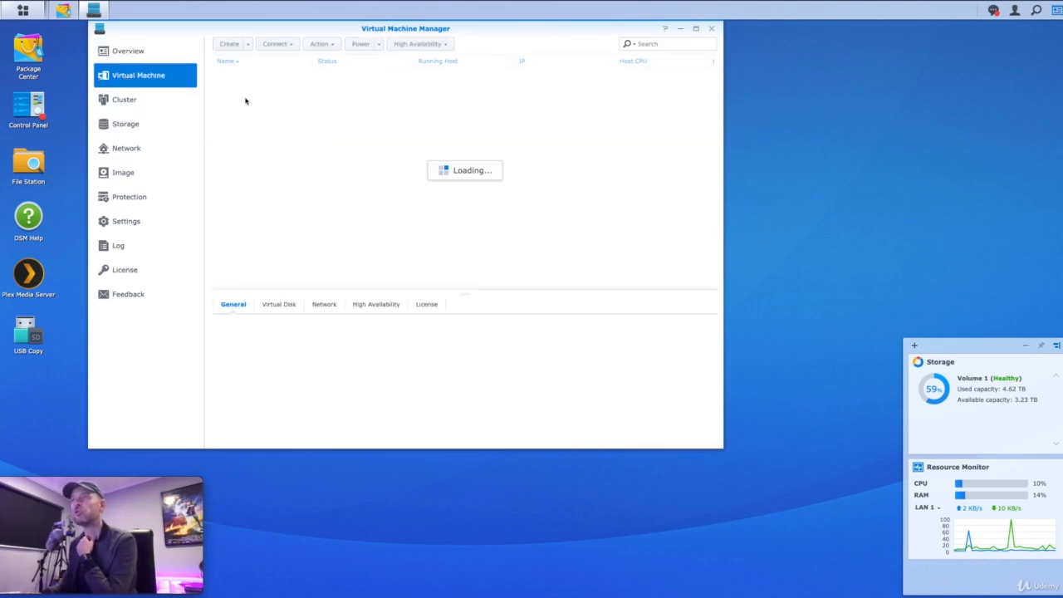
{"action": "left_click", "coordinate": [124, 103]}
{"action": "left_click", "coordinate": [123, 128]}
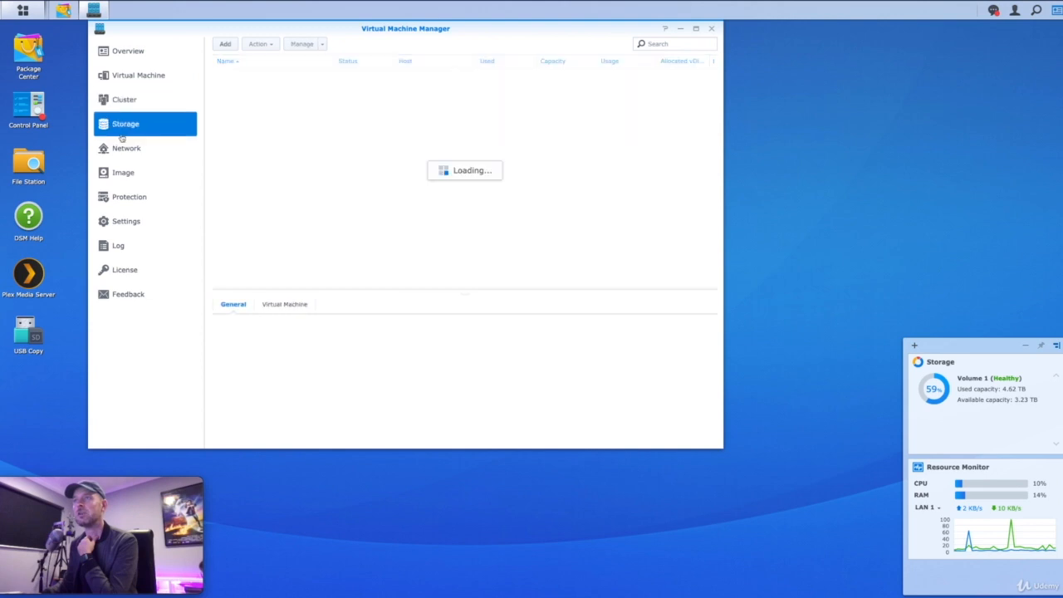
{"action": "left_click", "coordinate": [126, 149]}
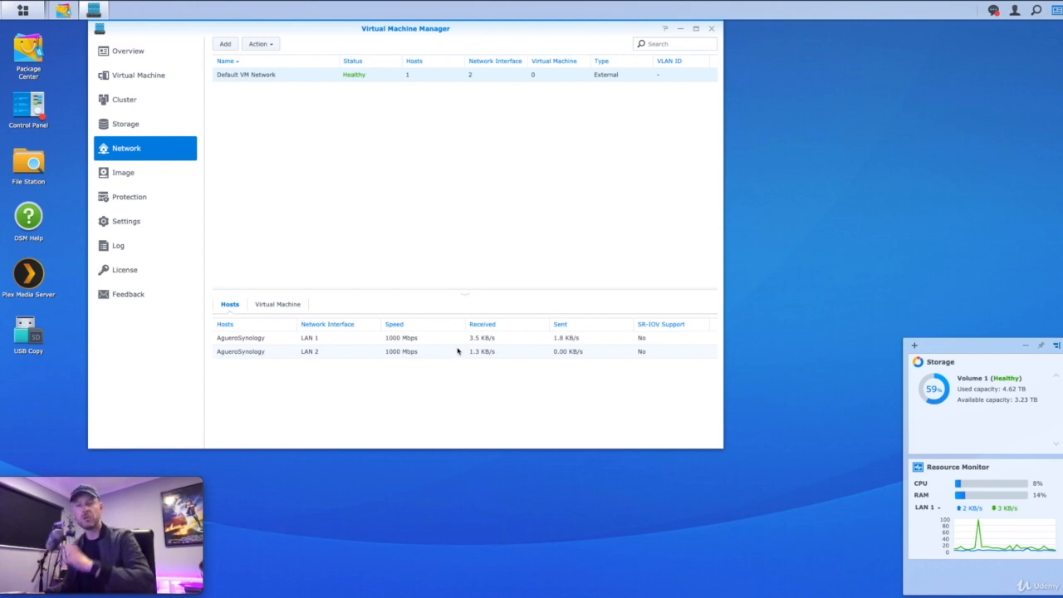
{"action": "left_click", "coordinate": [275, 305]}
{"action": "left_click", "coordinate": [224, 305]}
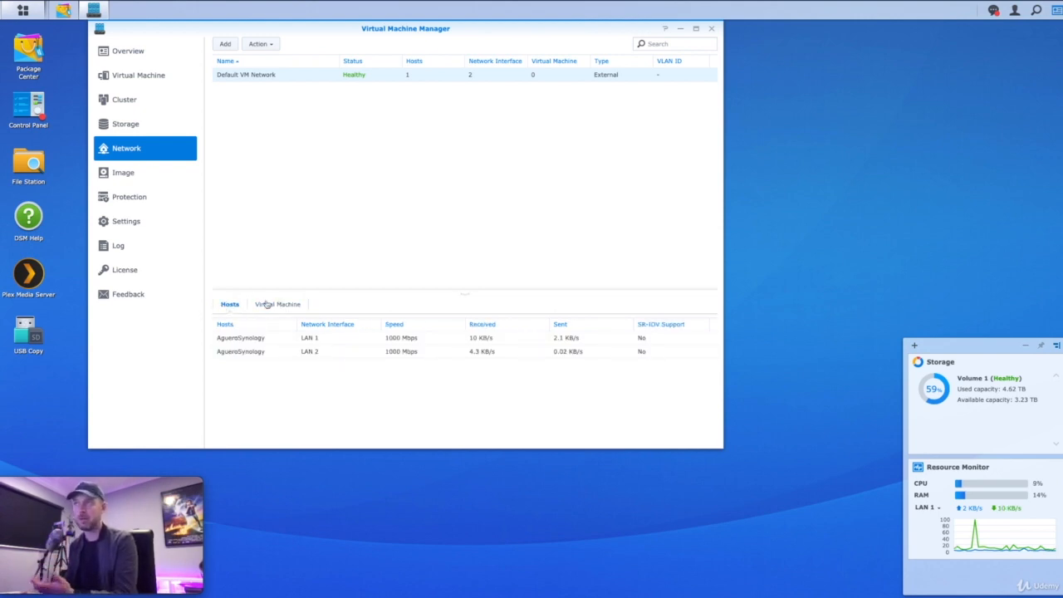
{"action": "left_click", "coordinate": [126, 124]}
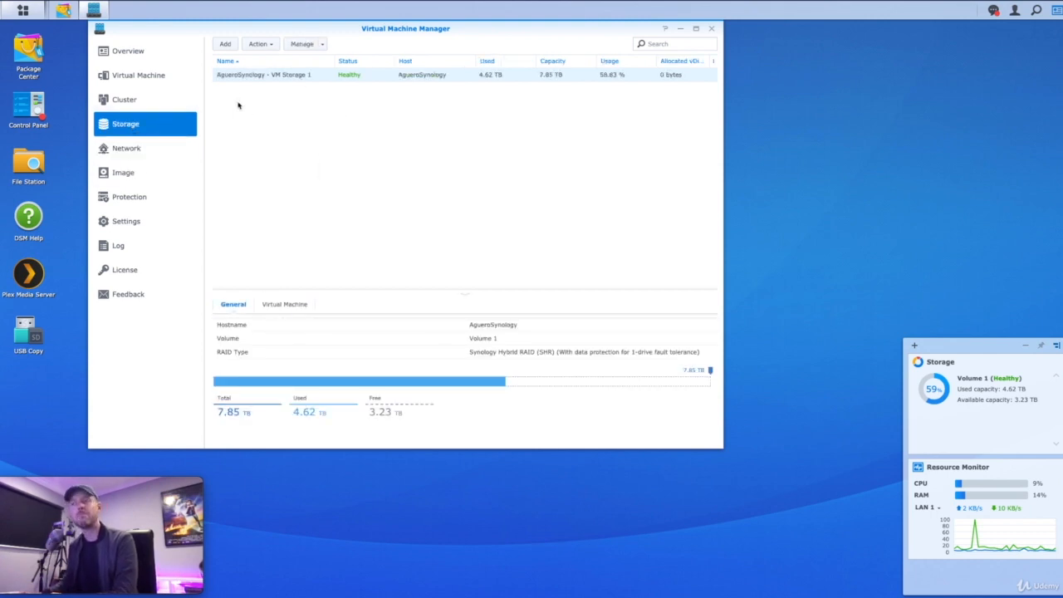
{"action": "left_click", "coordinate": [124, 100]}
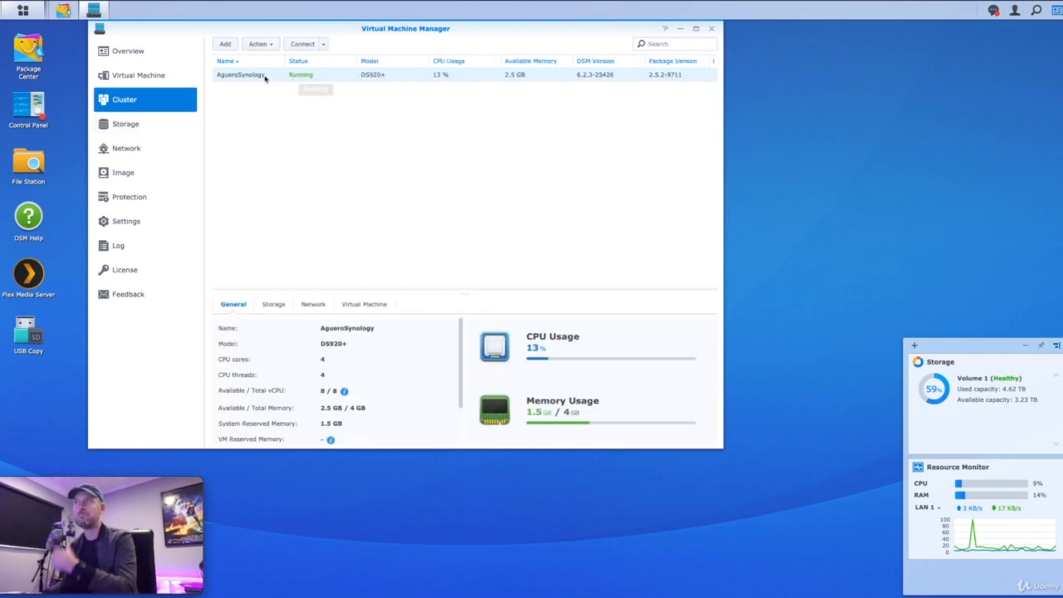
{"action": "left_click", "coordinate": [138, 76]}
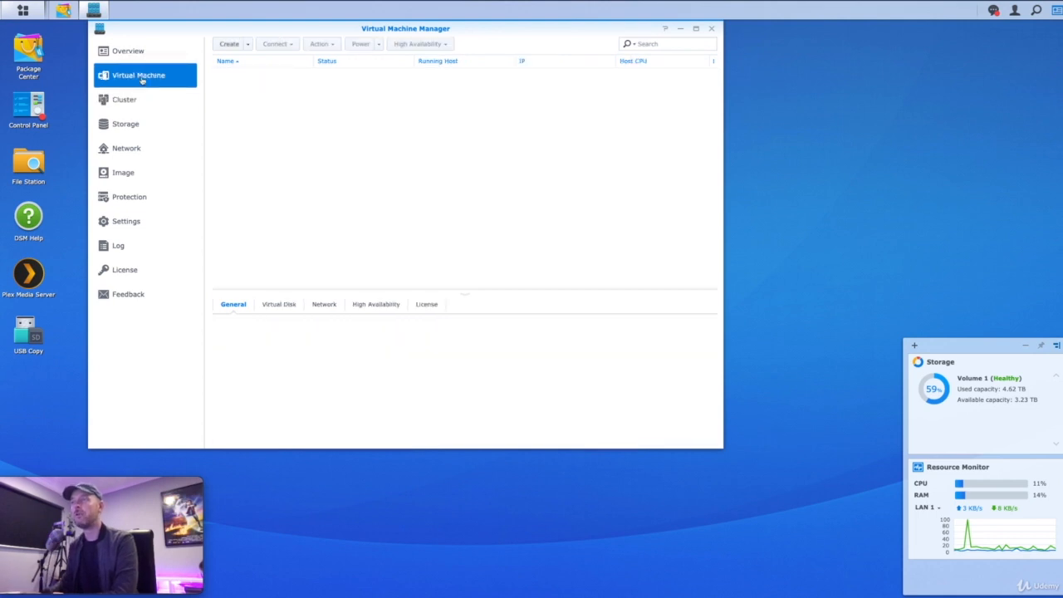
Step: Start creating a Microsoft Windows virtual machine and accept the healthy NAS volume as its storage
{"action": "left_click", "coordinate": [247, 45]}
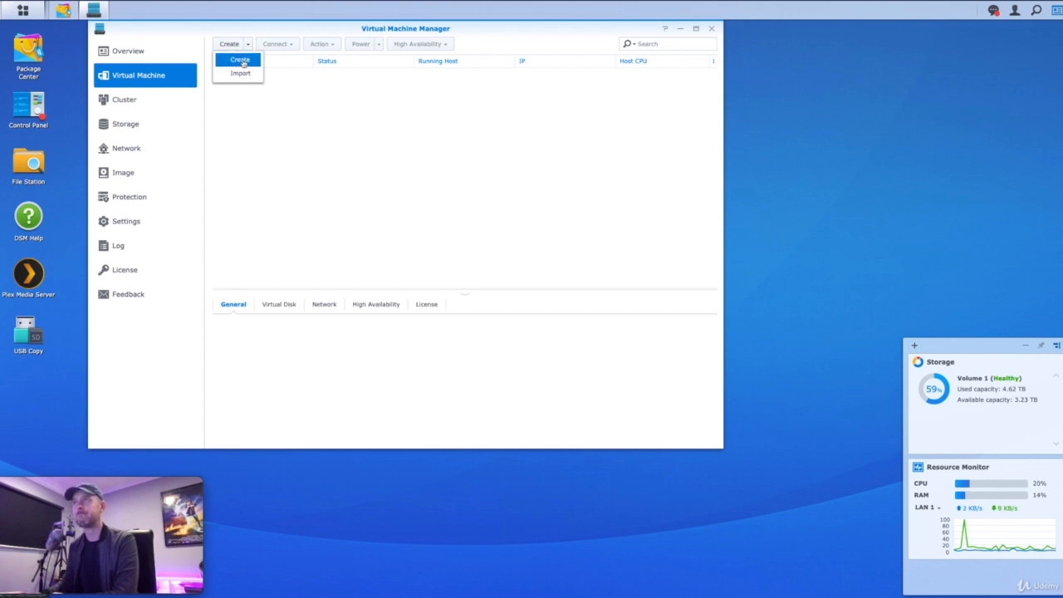
{"action": "left_click", "coordinate": [243, 63]}
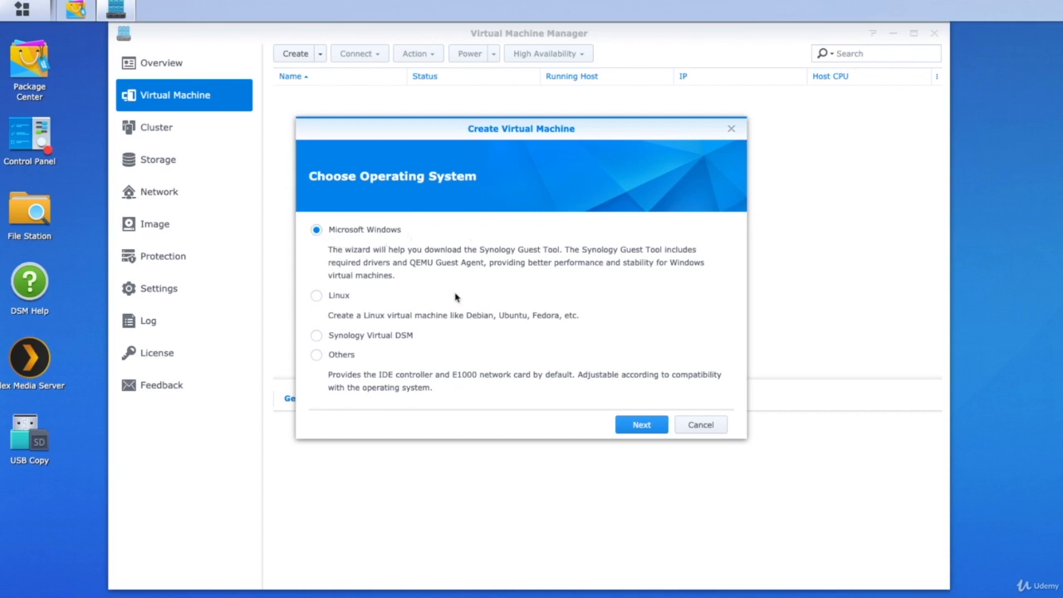
{"action": "left_click", "coordinate": [641, 424]}
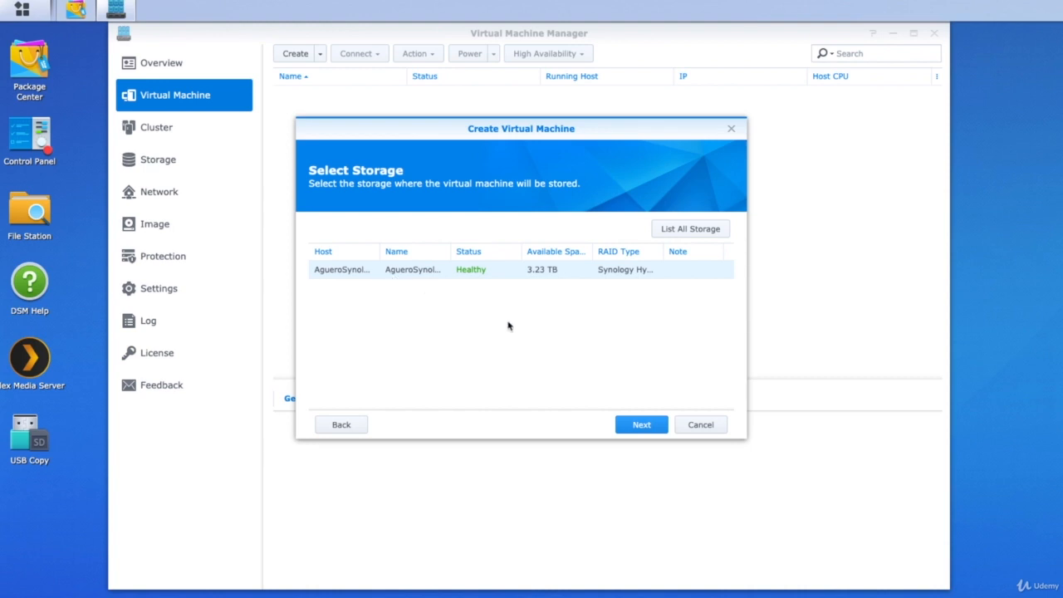
{"action": "left_click", "coordinate": [644, 425]}
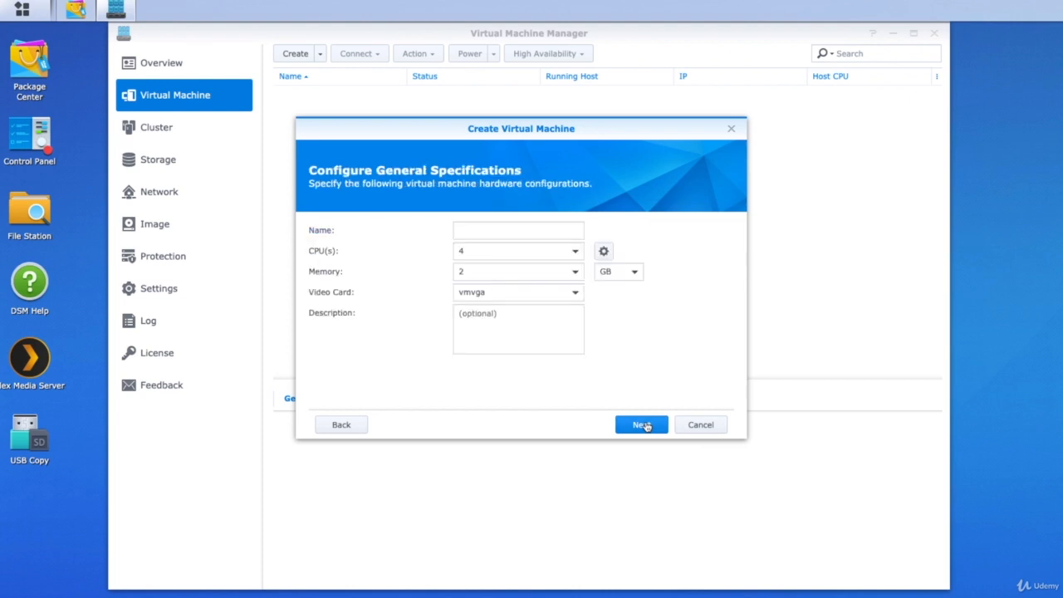
Step: Name the new virtual machine Win10ServerTest
{"action": "left_click", "coordinate": [476, 232]}
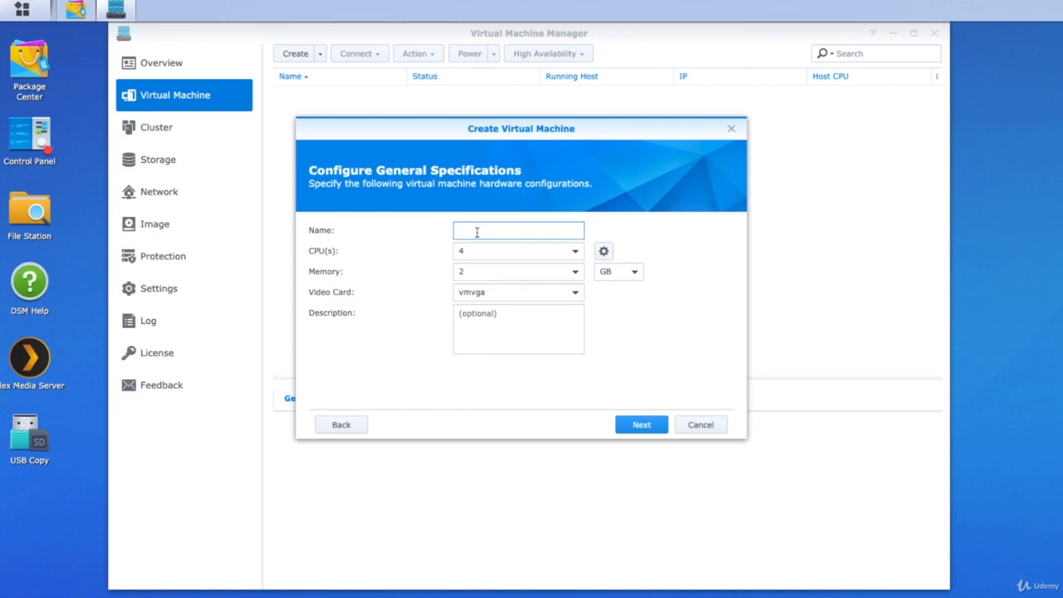
{"action": "type", "text": "WinServer"}
{"action": "left_click", "coordinate": [478, 231]}
{"action": "type", "text": "10ServerTest"}
{"action": "left_click_drag", "start_coordinate": [456, 131], "coordinate": [456, 134]}
Step: Assign 2 CPUs to the virtual machine, keep 2 GB of memory and the vmvga video card, and accept the general specifications
{"action": "left_click", "coordinate": [575, 258]}
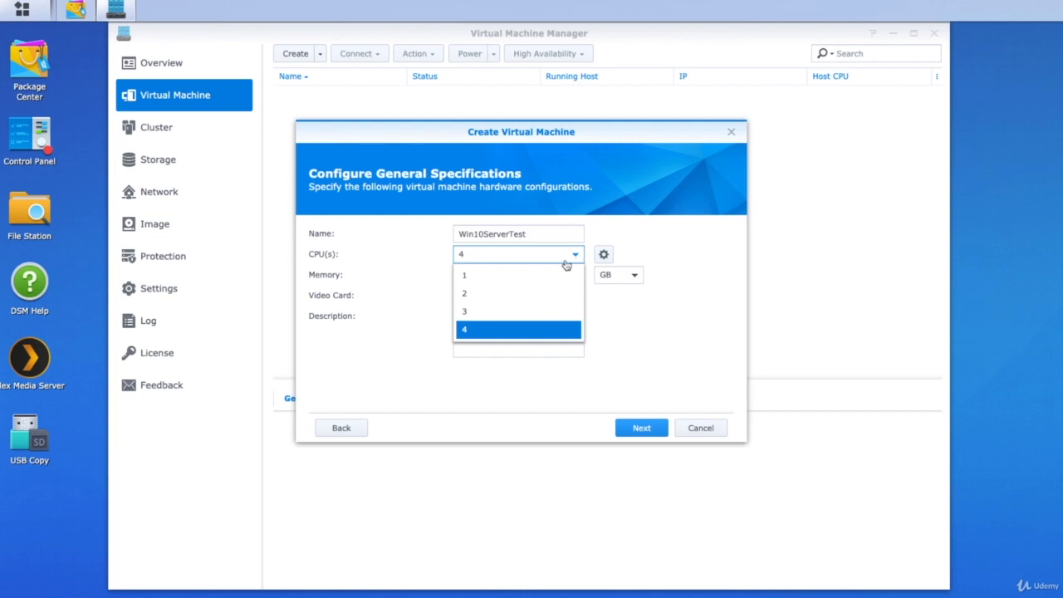
{"action": "left_click", "coordinate": [492, 296]}
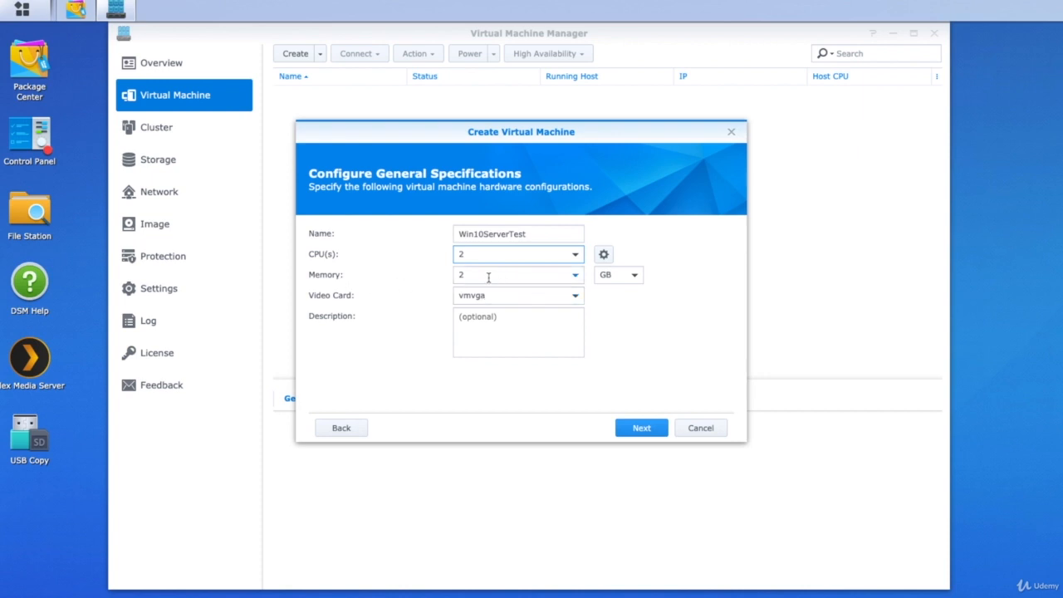
{"action": "left_click", "coordinate": [516, 275]}
{"action": "left_click", "coordinate": [574, 275]}
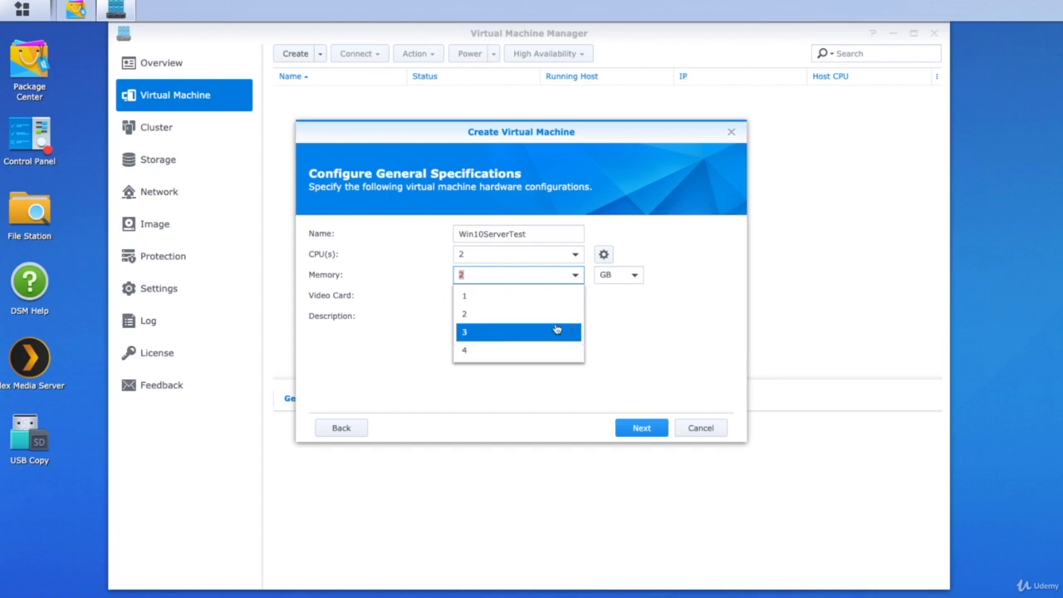
{"action": "left_click", "coordinate": [643, 332]}
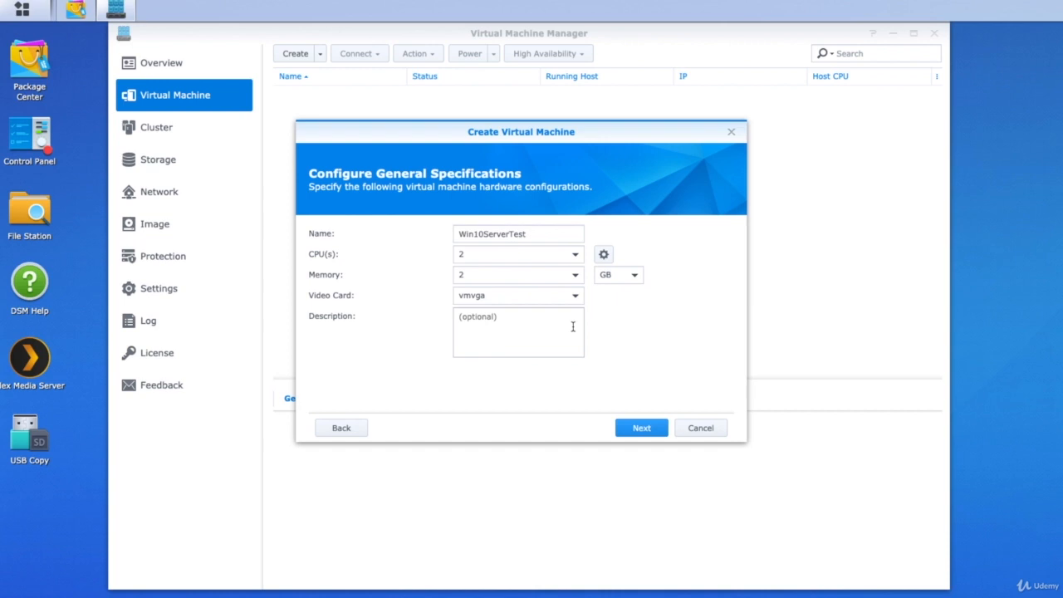
{"action": "left_click", "coordinate": [515, 295]}
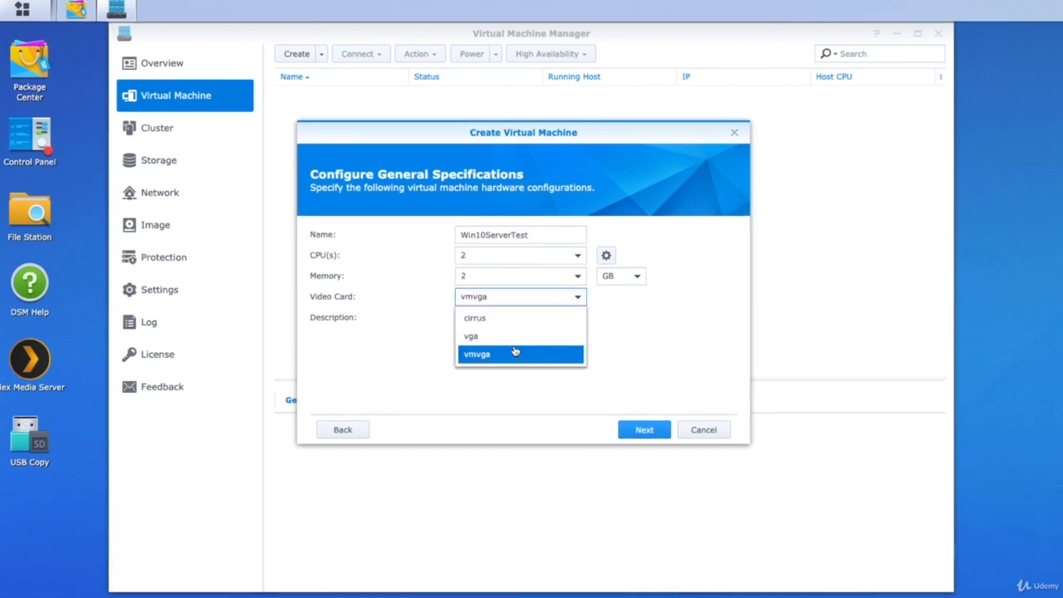
{"action": "left_click", "coordinate": [661, 340]}
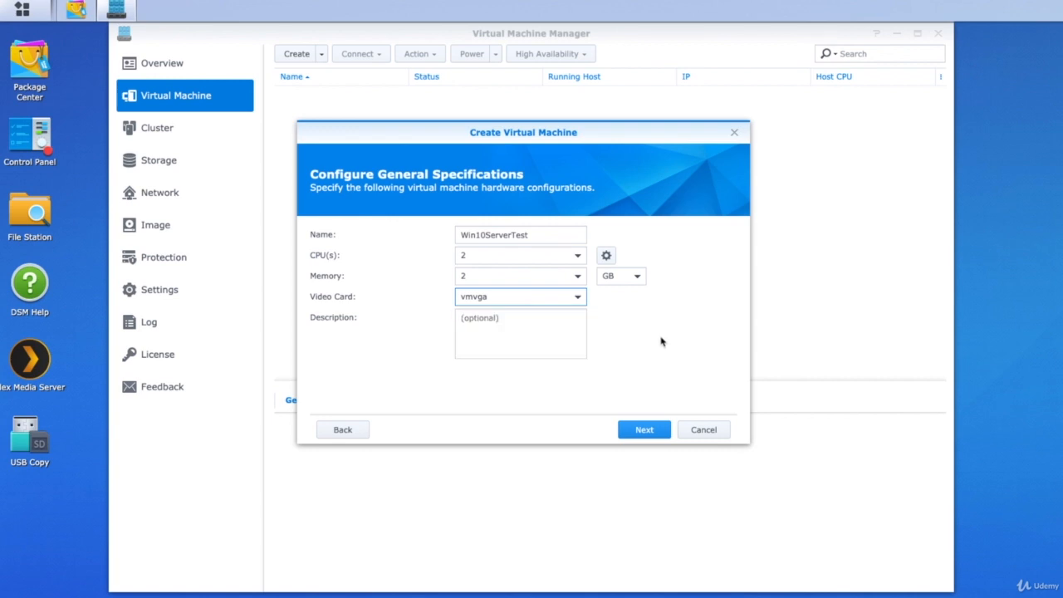
{"action": "left_click", "coordinate": [644, 429]}
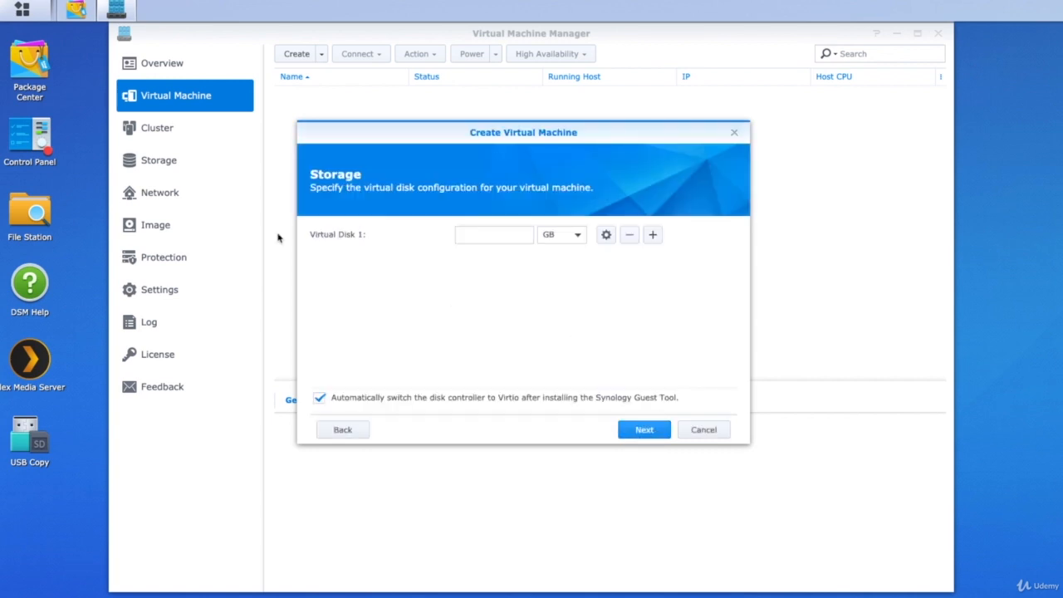
Step: Set the size of Virtual Disk 1 to 80 GB and accept the storage configuration
{"action": "left_click", "coordinate": [511, 234]}
{"action": "type", "text": "80"}
{"action": "left_click", "coordinate": [643, 430]}
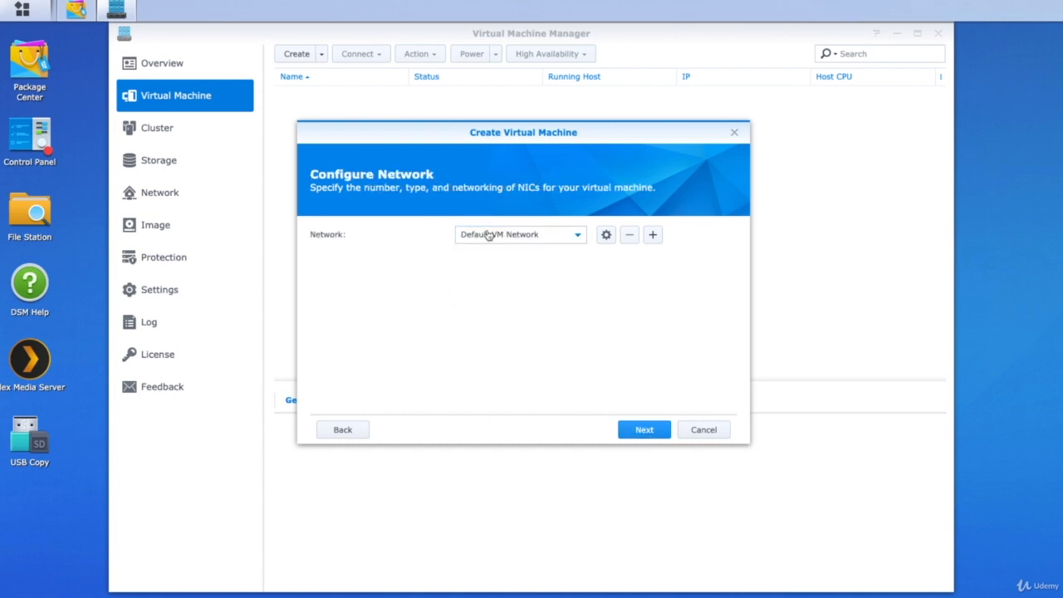
Step: Check the network choices, keep Default VM Network for the virtual machine, and continue to the other settings
{"action": "left_click", "coordinate": [575, 238]}
{"action": "left_click", "coordinate": [495, 259]}
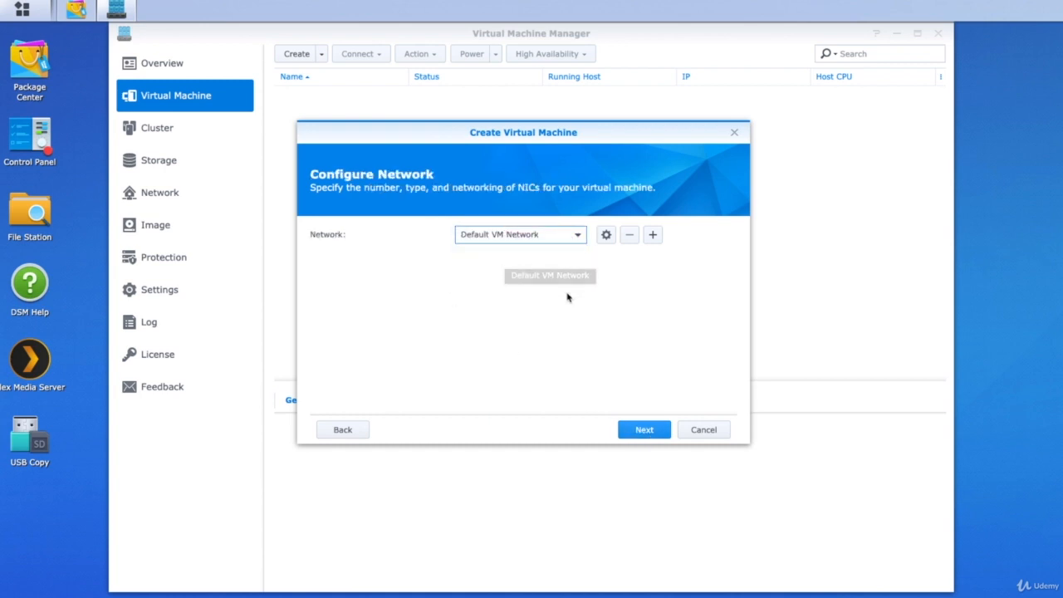
{"action": "left_click", "coordinate": [549, 239]}
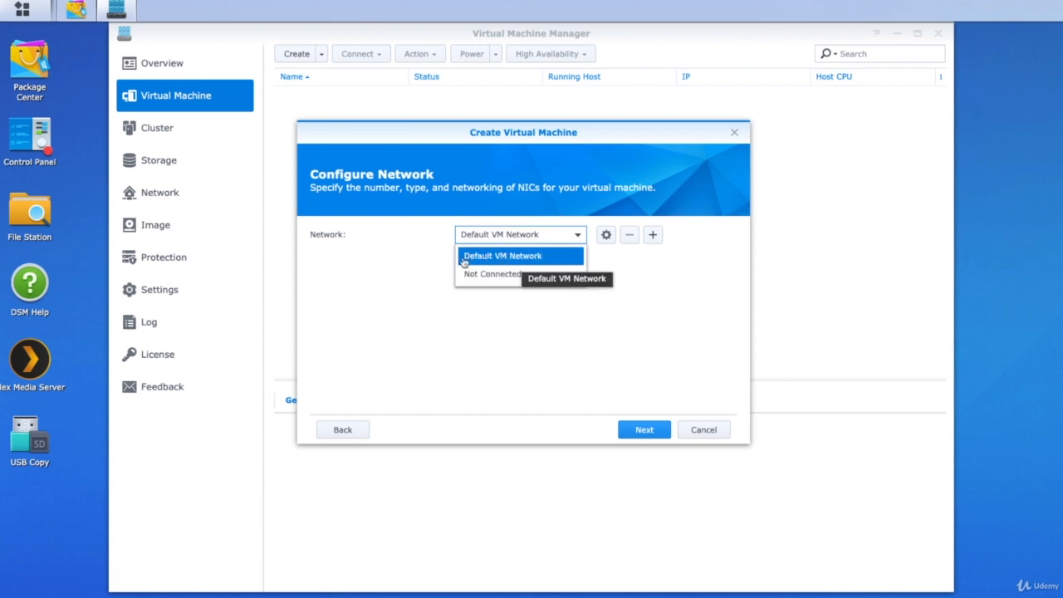
{"action": "left_click", "coordinate": [586, 353]}
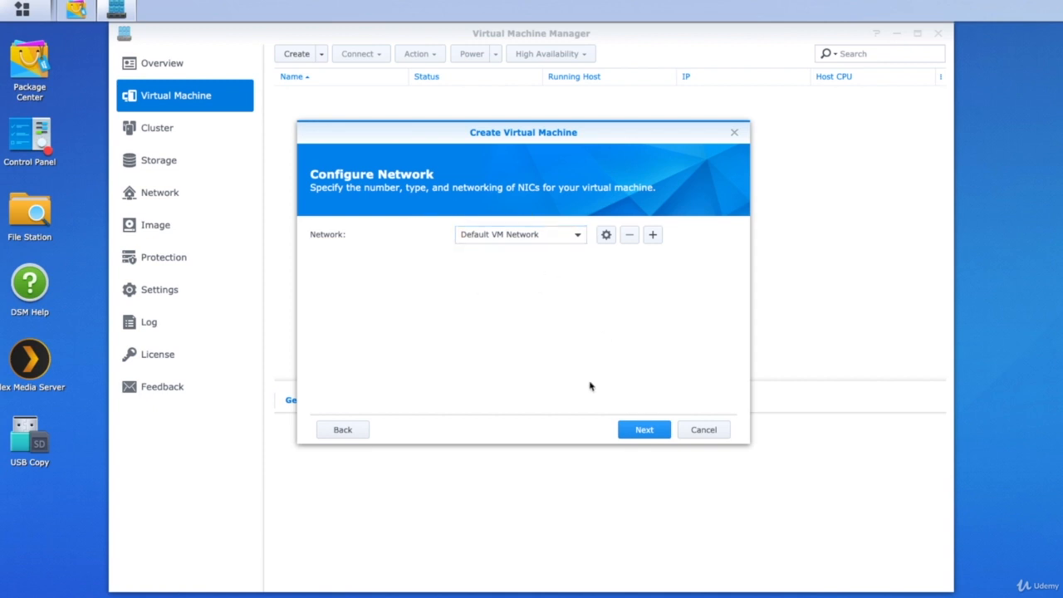
{"action": "left_click", "coordinate": [647, 431]}
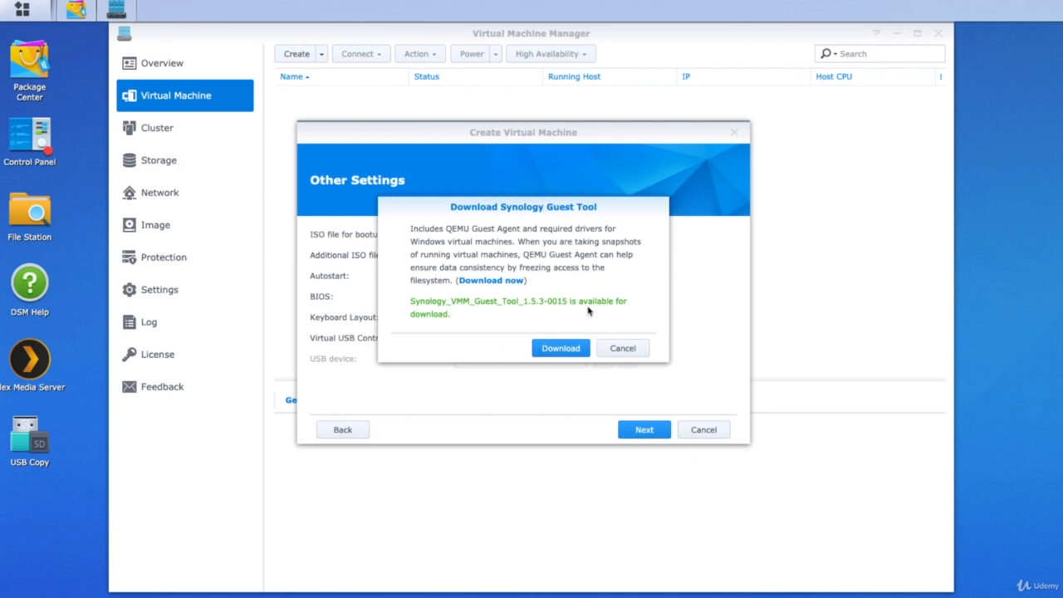
Step: Download the Synology Guest Tool and check the choices for the additional ISO file
{"action": "left_click", "coordinate": [565, 349]}
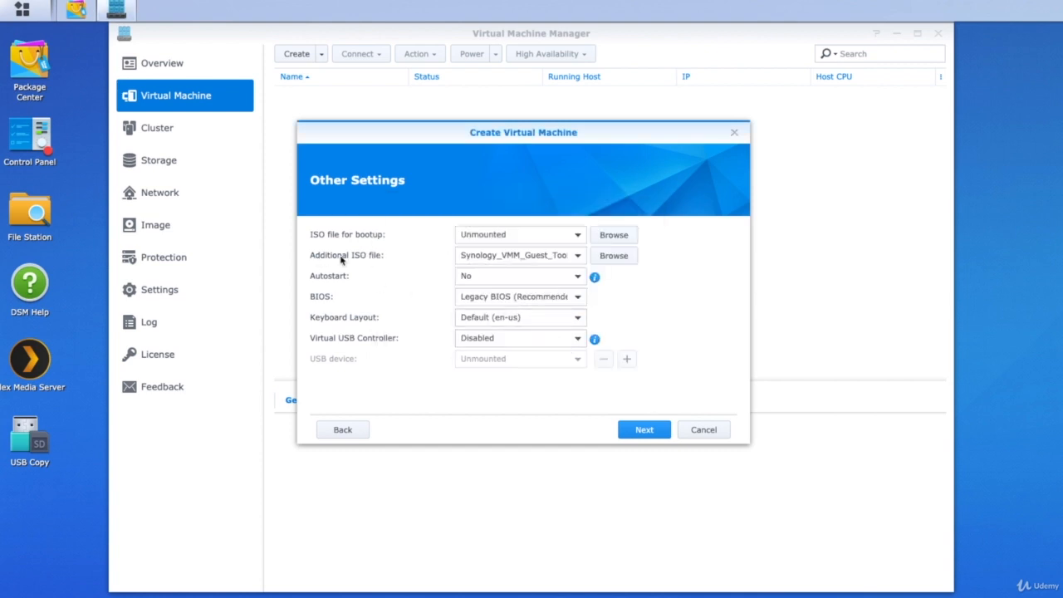
{"action": "left_click", "coordinate": [580, 256]}
{"action": "left_click", "coordinate": [663, 301]}
Step: Open File Station to look at the NAS shared folders and upload option, and close it again
{"action": "left_click", "coordinate": [30, 220]}
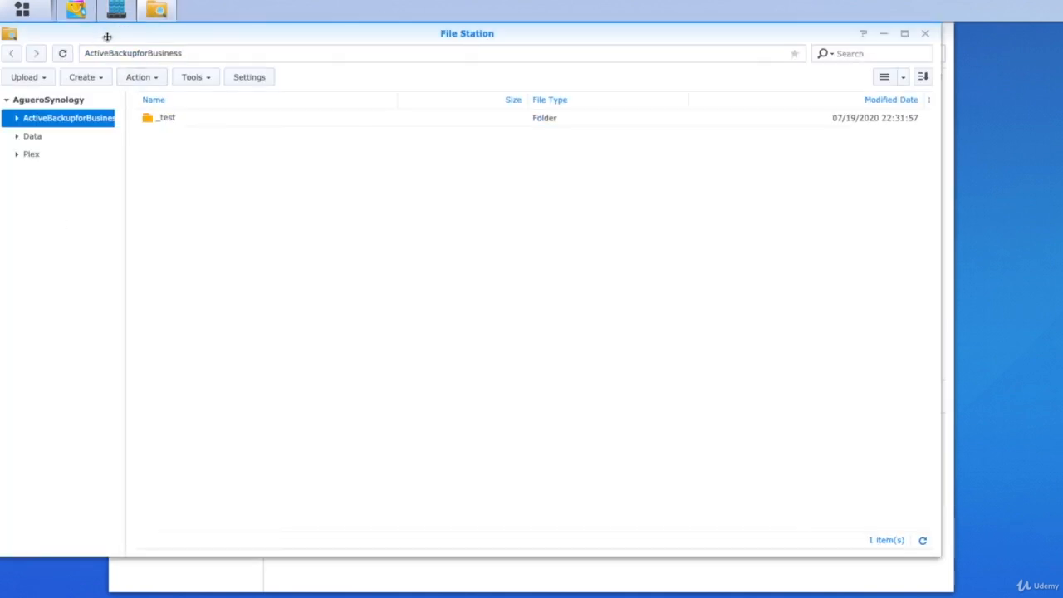
{"action": "left_click_drag", "start_coordinate": [106, 36], "coordinate": [165, 59]}
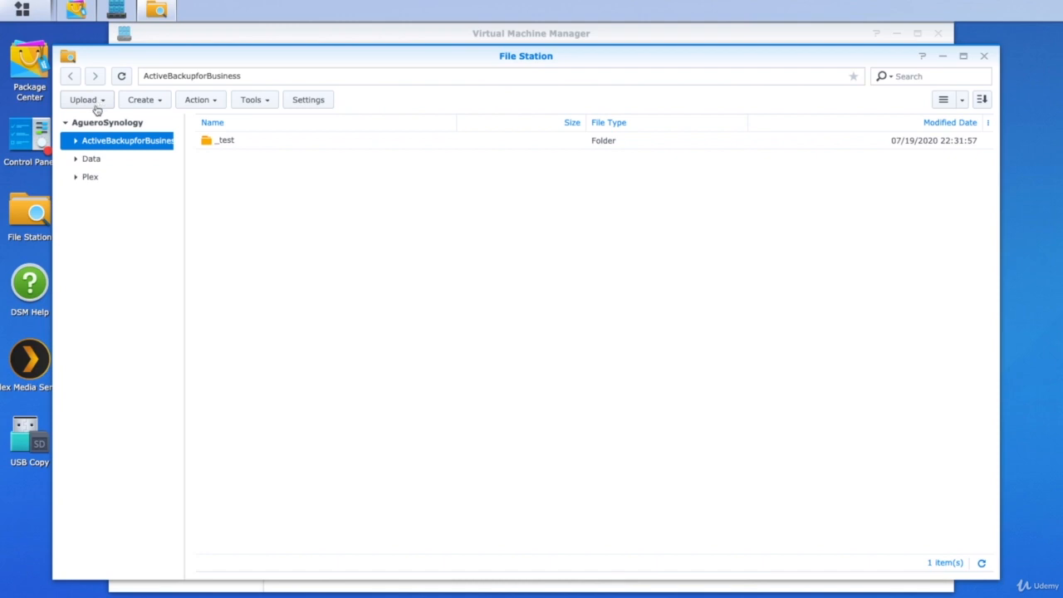
{"action": "left_click", "coordinate": [984, 56]}
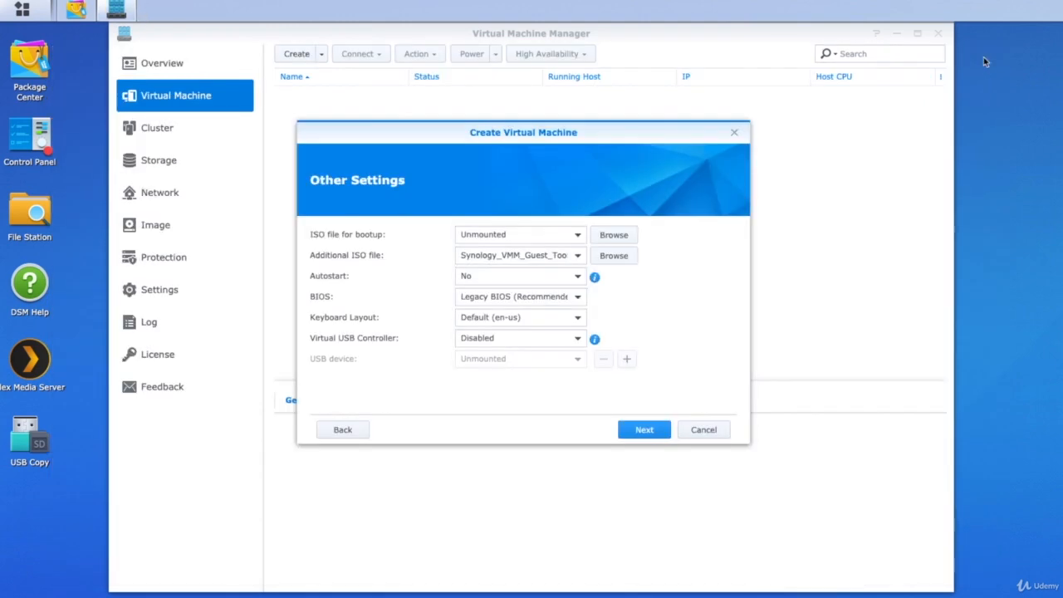
Step: Browse the NAS for a bootup ISO file and open the folder Data/Applications/MICROSOFT/MS Windows 10
{"action": "left_click", "coordinate": [576, 239]}
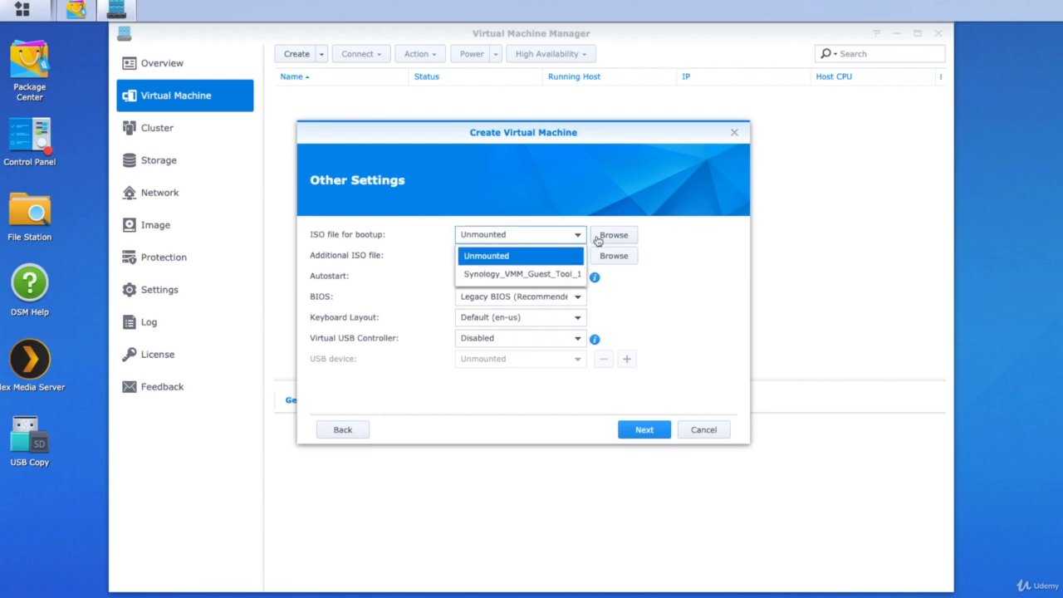
{"action": "left_click", "coordinate": [626, 240]}
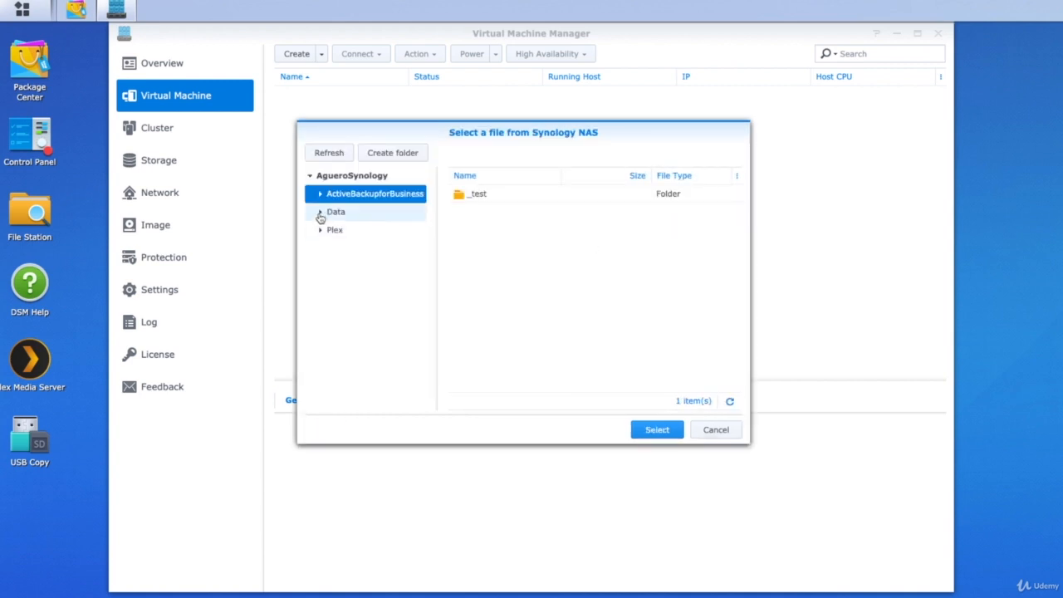
{"action": "left_click", "coordinate": [321, 213]}
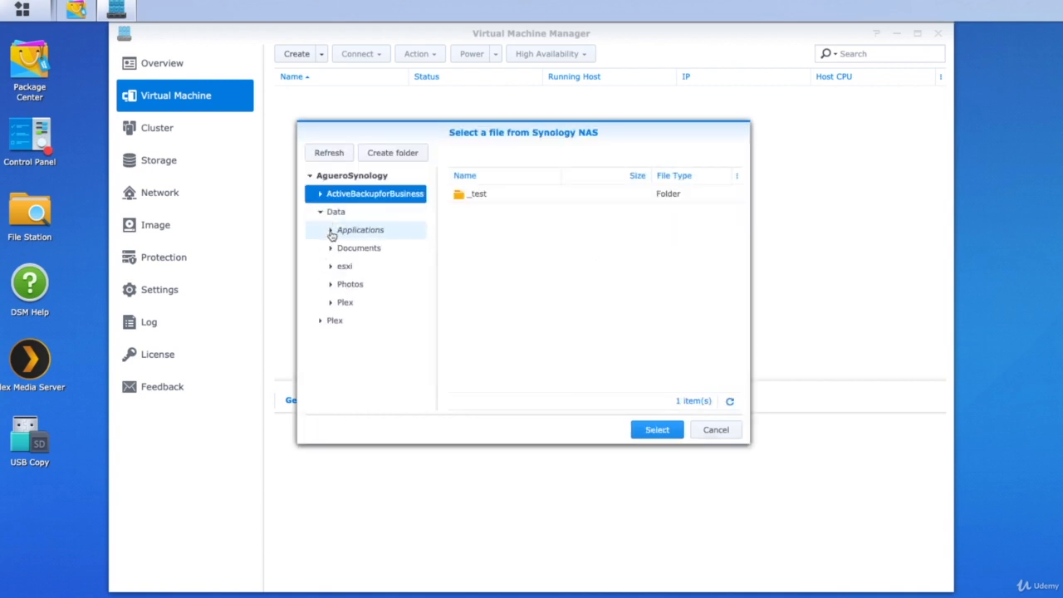
{"action": "left_click", "coordinate": [330, 231]}
{"action": "scroll", "coordinate": [404, 264], "scroll_direction": "down", "scroll_amount": 10}
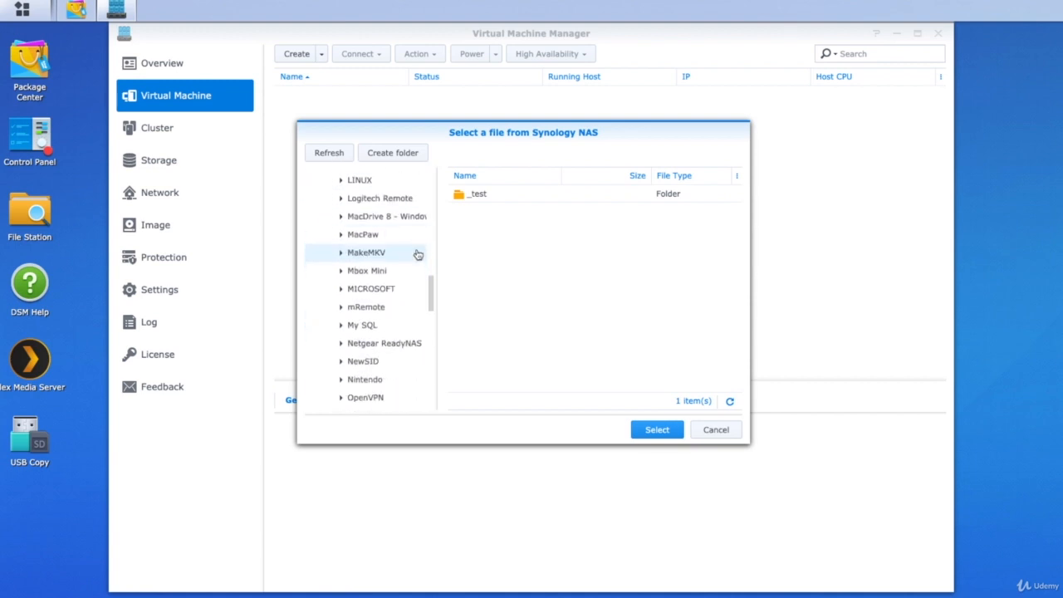
{"action": "scroll", "coordinate": [418, 254], "scroll_direction": "down", "scroll_amount": 2}
{"action": "scroll", "coordinate": [351, 248], "scroll_direction": "up", "scroll_amount": 1}
{"action": "left_click", "coordinate": [355, 249]}
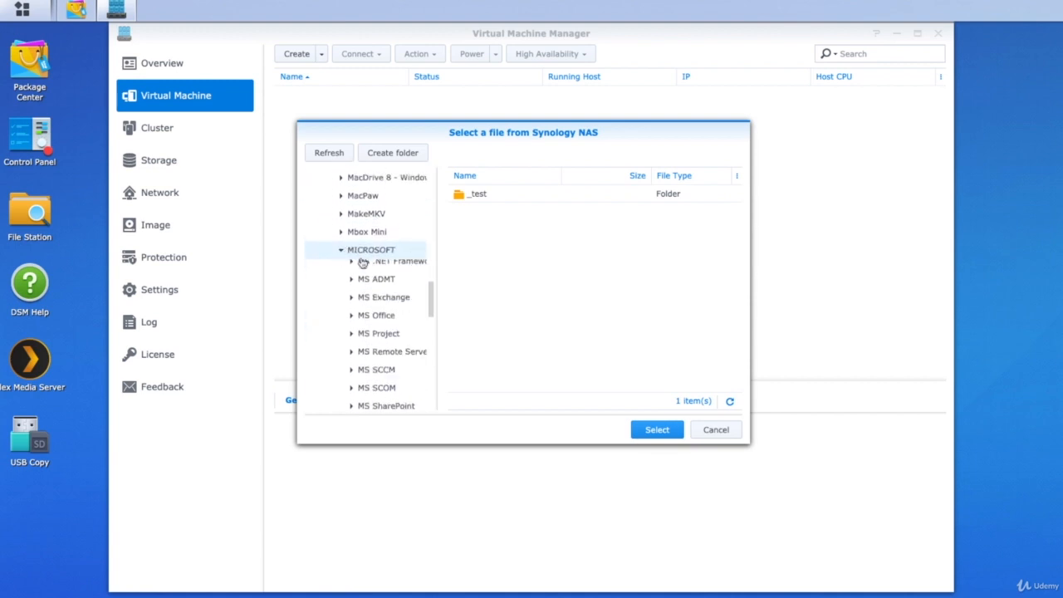
{"action": "scroll", "coordinate": [406, 315], "scroll_direction": "down", "scroll_amount": 5}
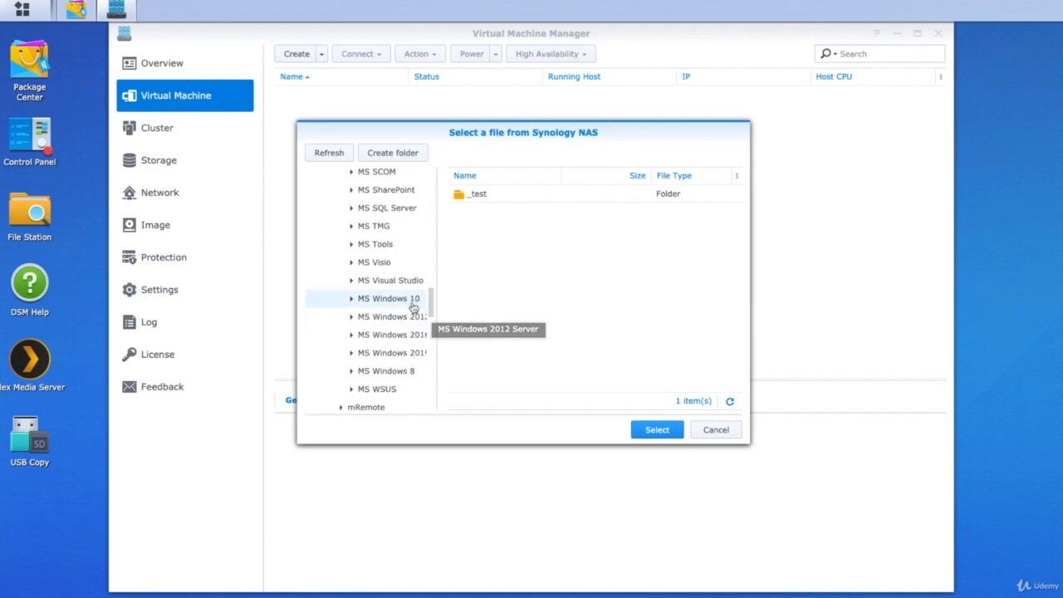
{"action": "left_click", "coordinate": [390, 301]}
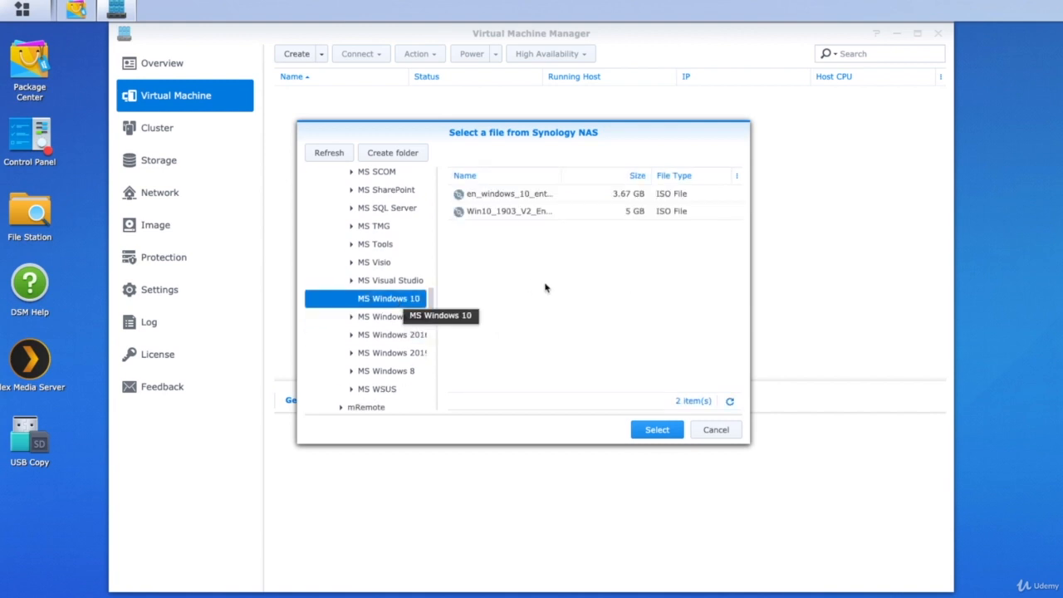
Step: Widen the file name column and choose Win10_1903_V2_English_x64.iso as the ISO file for bootup
{"action": "left_click_drag", "start_coordinate": [562, 176], "coordinate": [634, 177]}
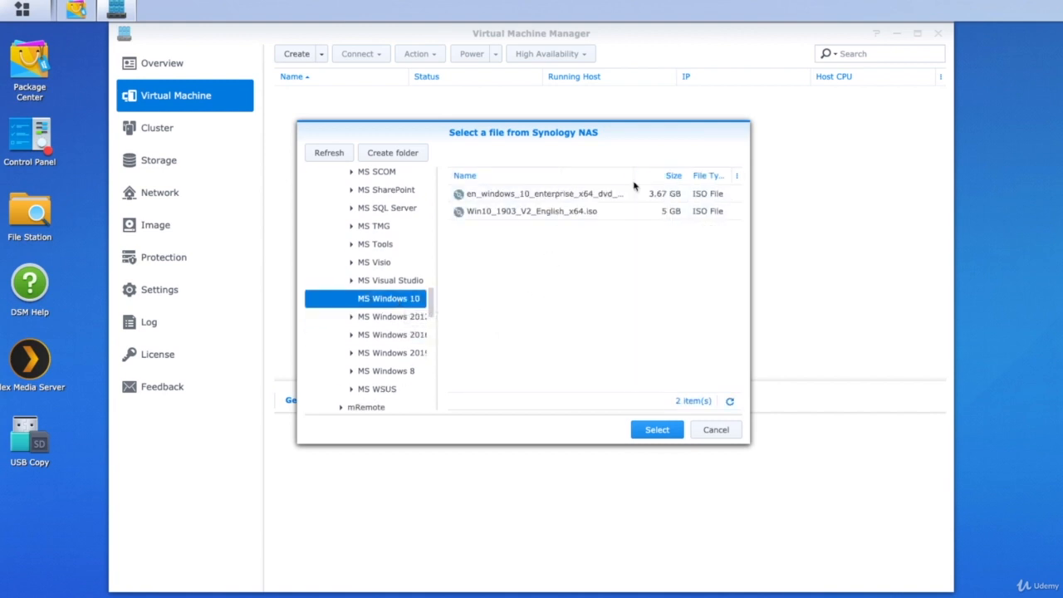
{"action": "left_click", "coordinate": [535, 213]}
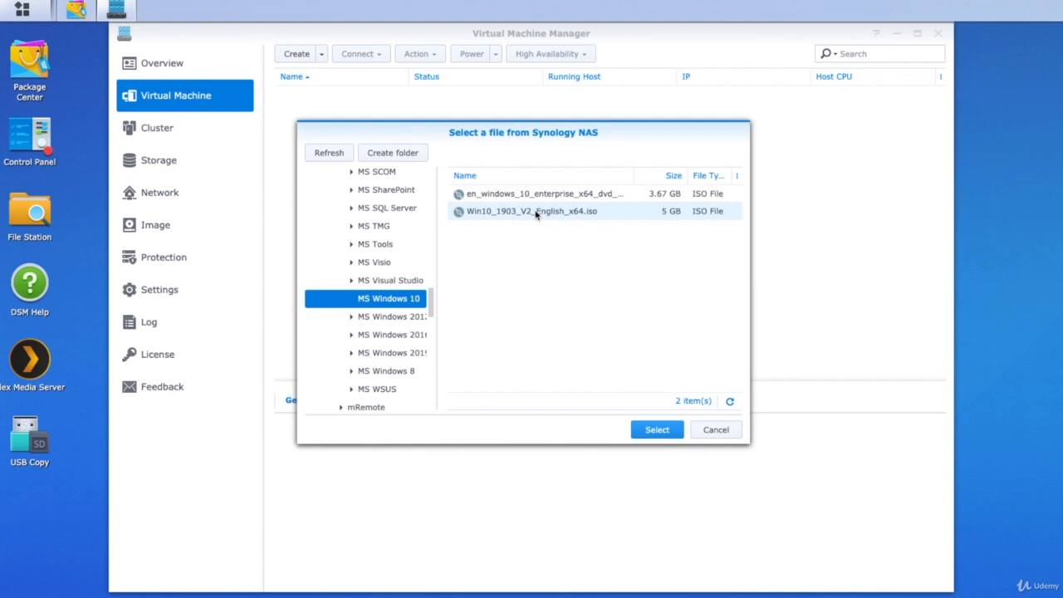
{"action": "left_click", "coordinate": [655, 430]}
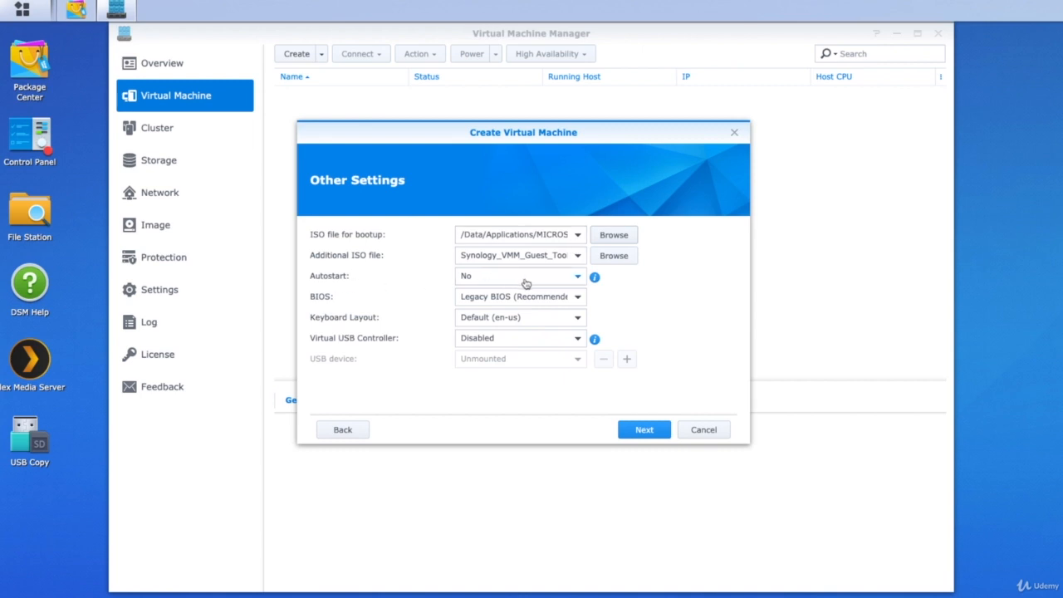
Step: Set Autostart to Yes and keep Legacy BIOS (Recommended) as the BIOS type
{"action": "left_click", "coordinate": [575, 278]}
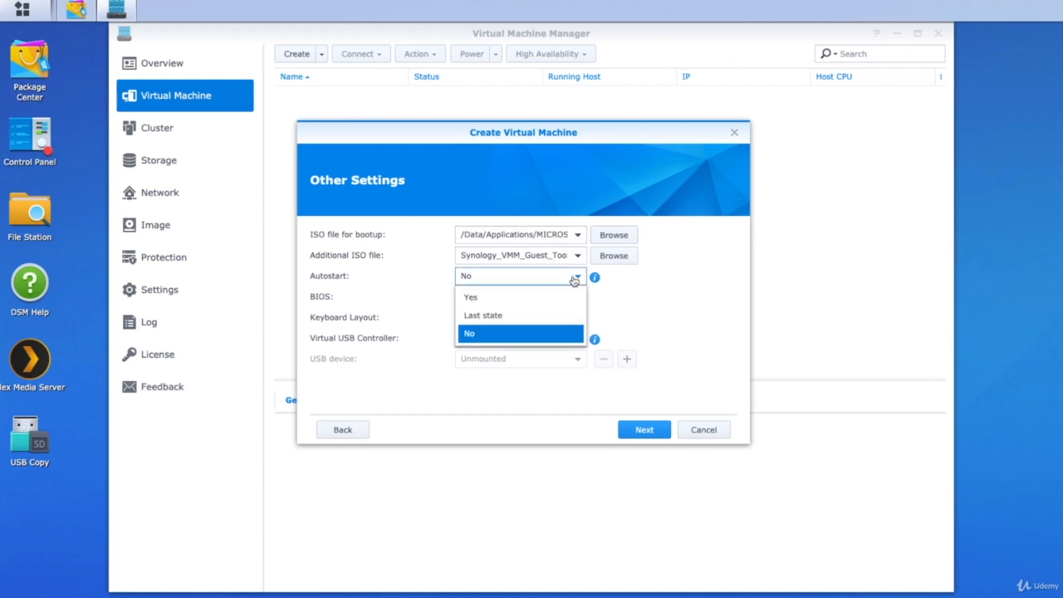
{"action": "left_click", "coordinate": [496, 304]}
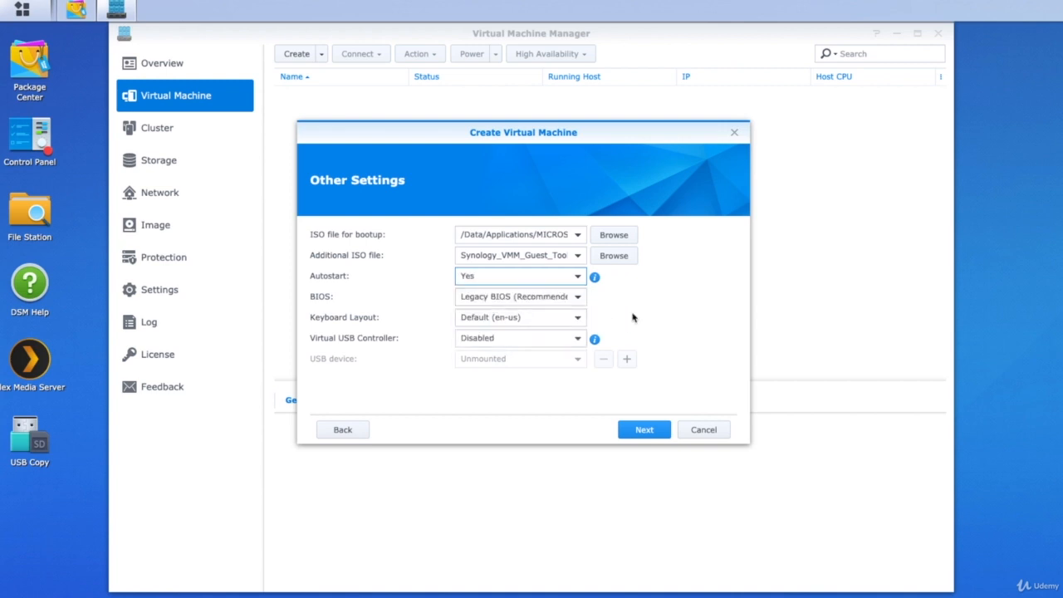
{"action": "left_click", "coordinate": [567, 301]}
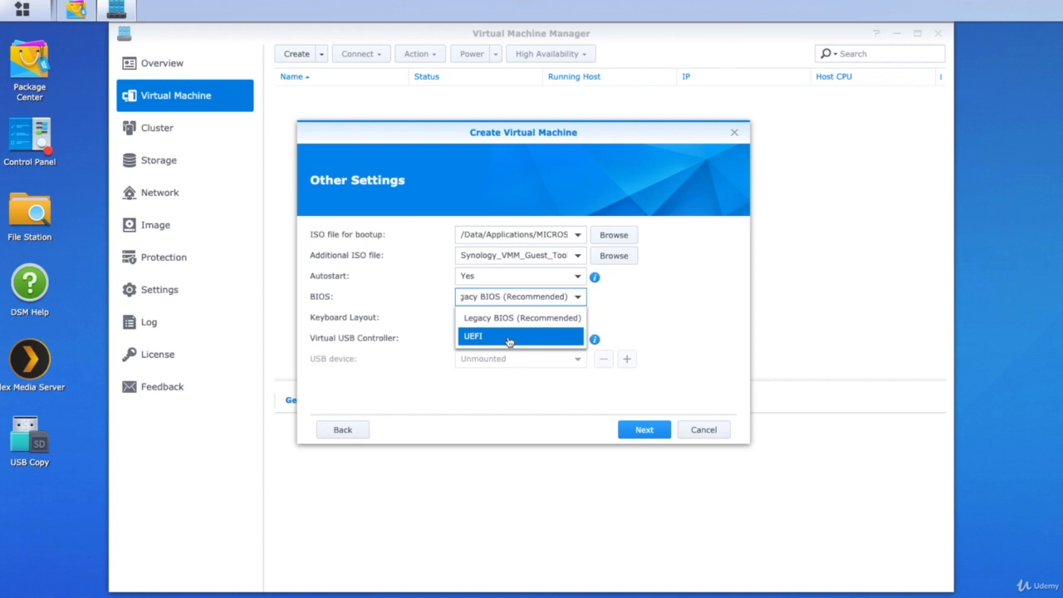
{"action": "left_click", "coordinate": [538, 317]}
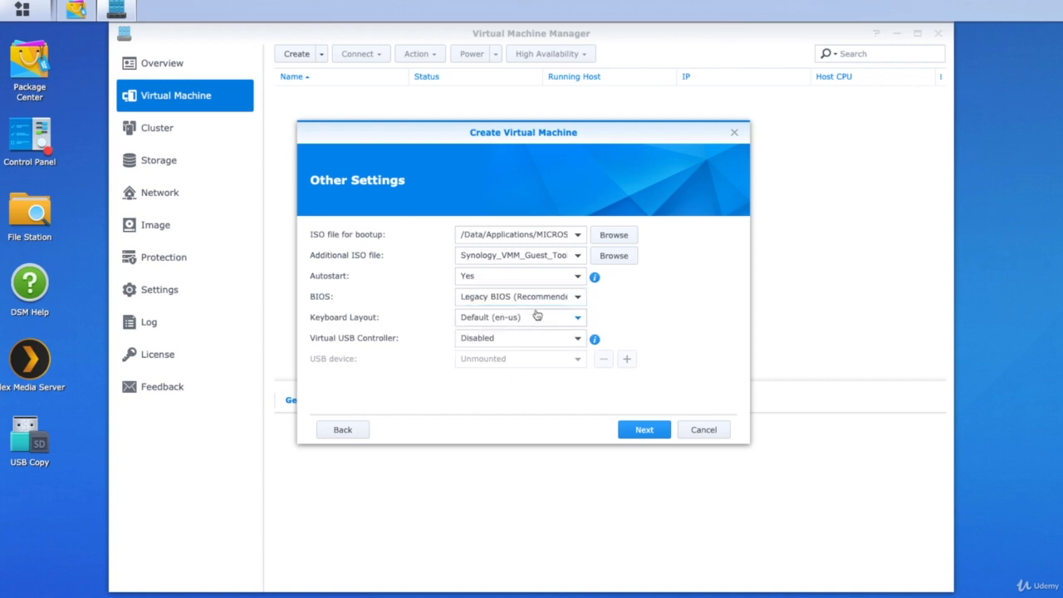
Step: Allow the local user admin to power the virtual machine on/off or restart it, and apply the wizard's summary to create it
{"action": "left_click", "coordinate": [653, 433]}
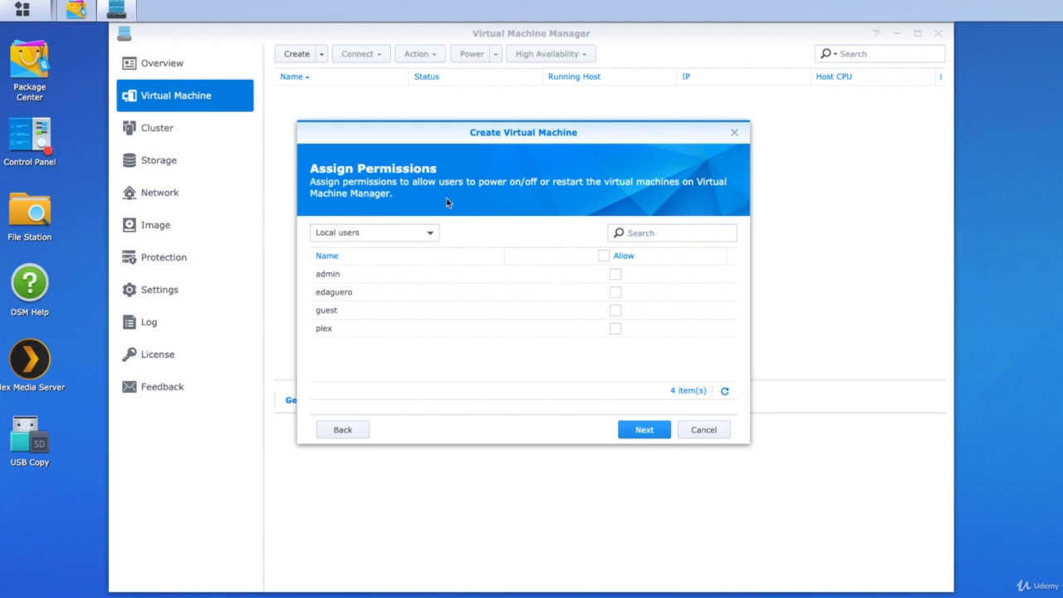
{"action": "left_click", "coordinate": [616, 274]}
{"action": "left_click", "coordinate": [644, 430]}
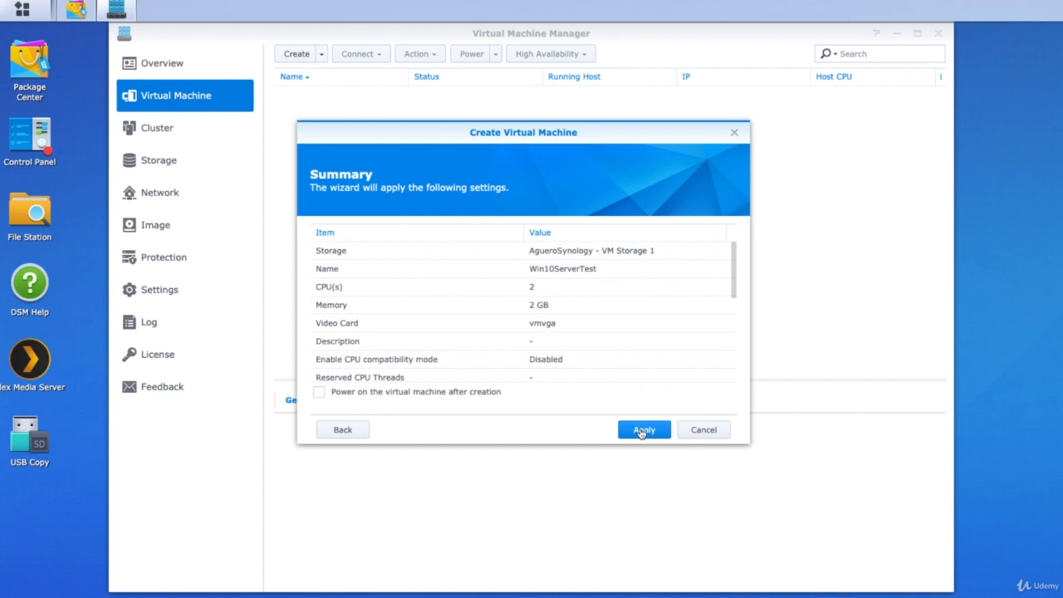
{"action": "left_click", "coordinate": [644, 430]}
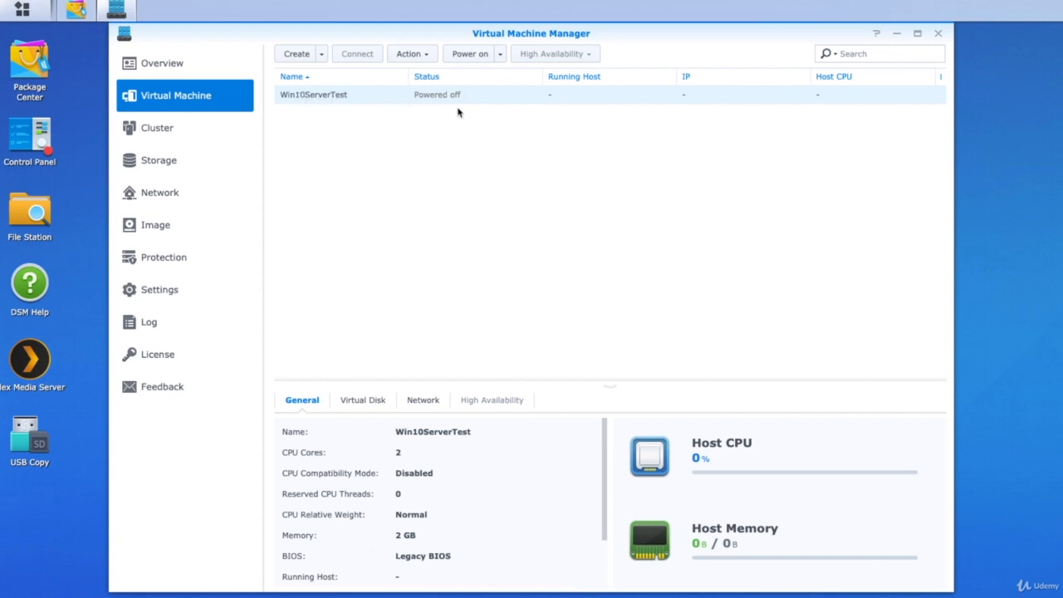
Step: Review the general, virtual disk and network details of the Win10ServerTest virtual machine
{"action": "scroll", "coordinate": [420, 452], "scroll_direction": "down", "scroll_amount": 3}
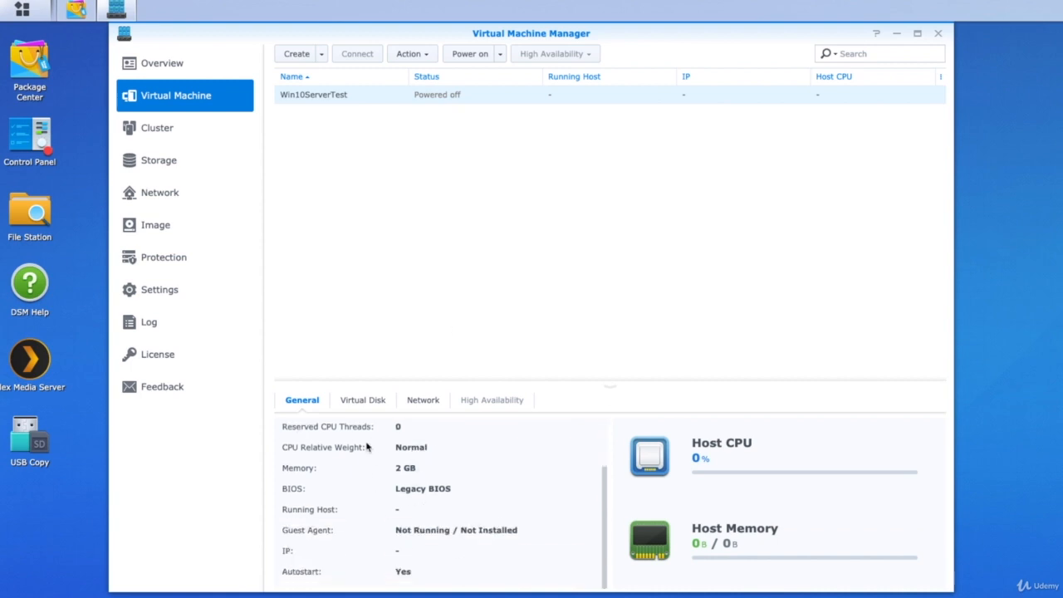
{"action": "left_click", "coordinate": [363, 402]}
{"action": "left_click", "coordinate": [433, 403]}
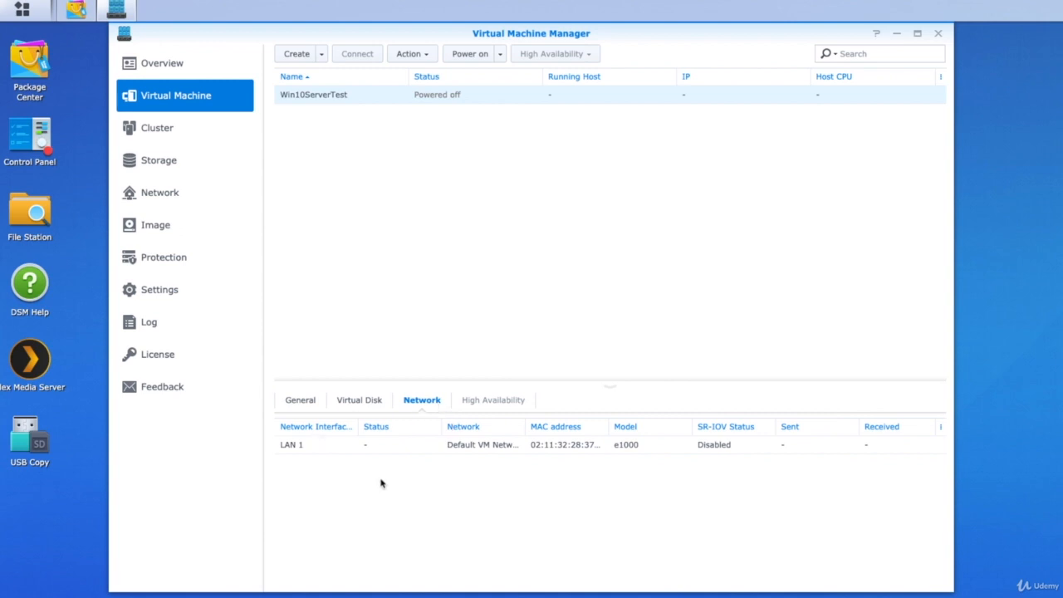
{"action": "left_click", "coordinate": [299, 401]}
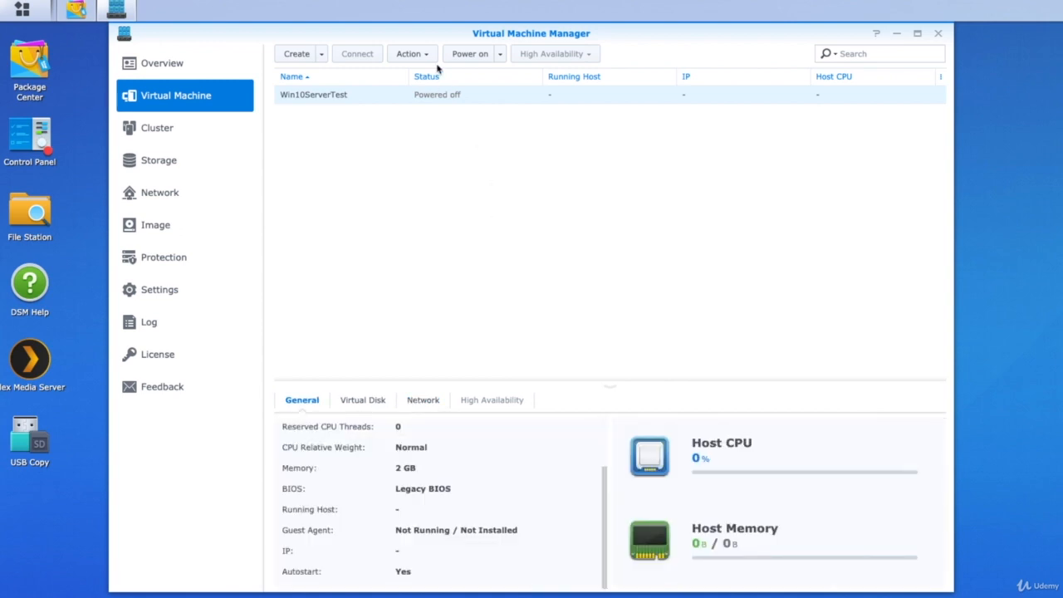
Step: Power on the Win10ServerTest virtual machine and connect to its console
{"action": "left_click", "coordinate": [500, 55]}
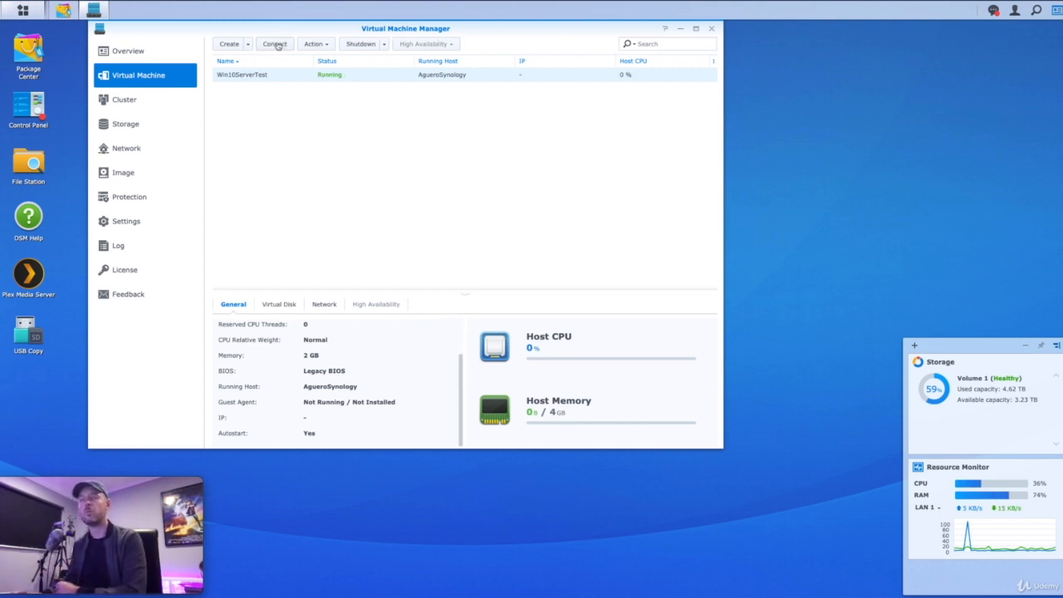
{"action": "left_click", "coordinate": [276, 44]}
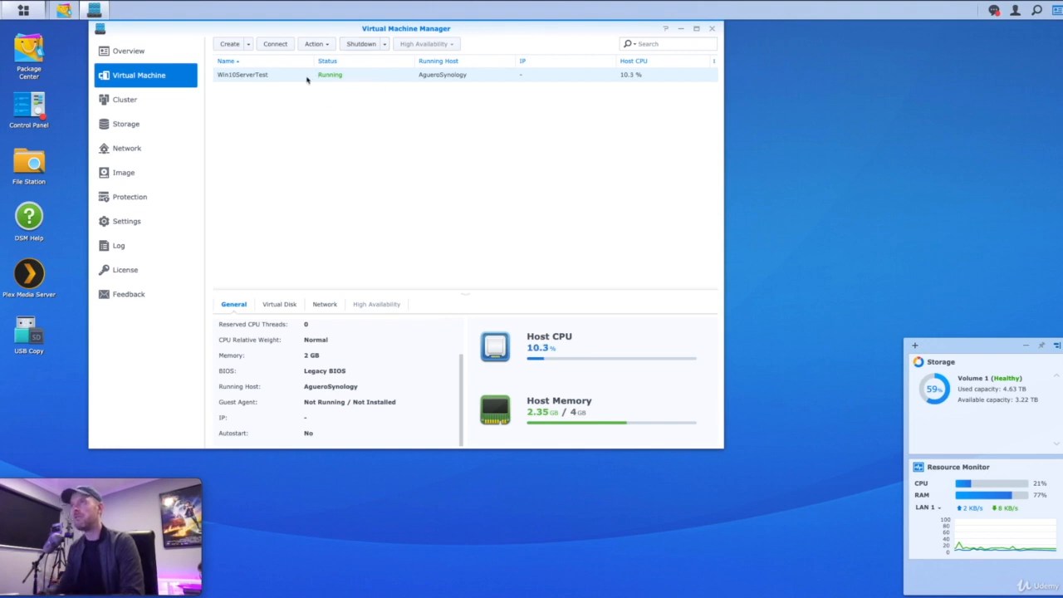
Step: Open Win10ServerTest's edit settings, check the available options for the bootup ISO file, and close the settings without saving
{"action": "left_click", "coordinate": [326, 45]}
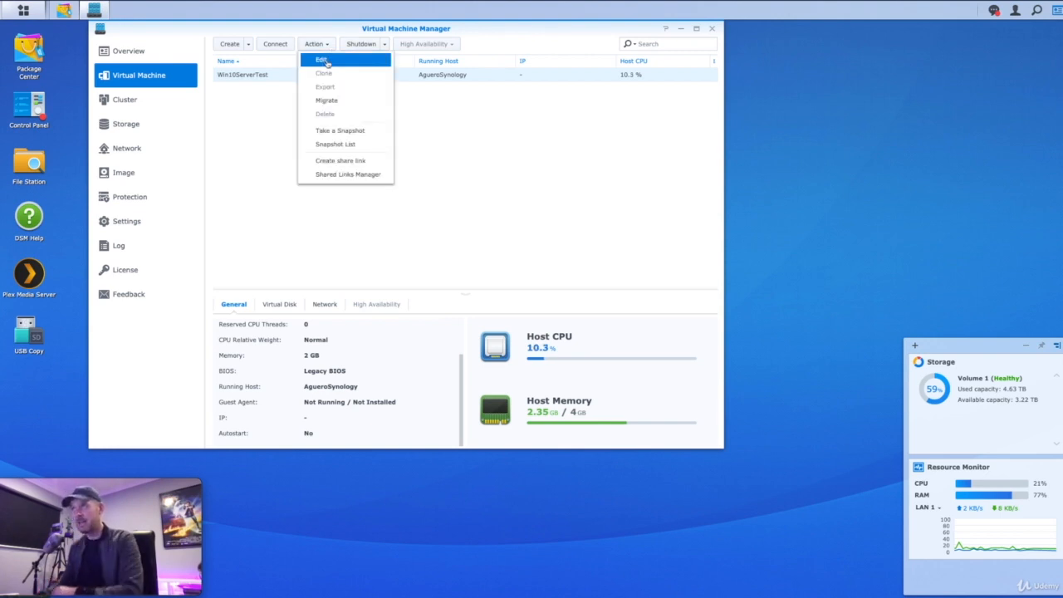
{"action": "left_click", "coordinate": [327, 61]}
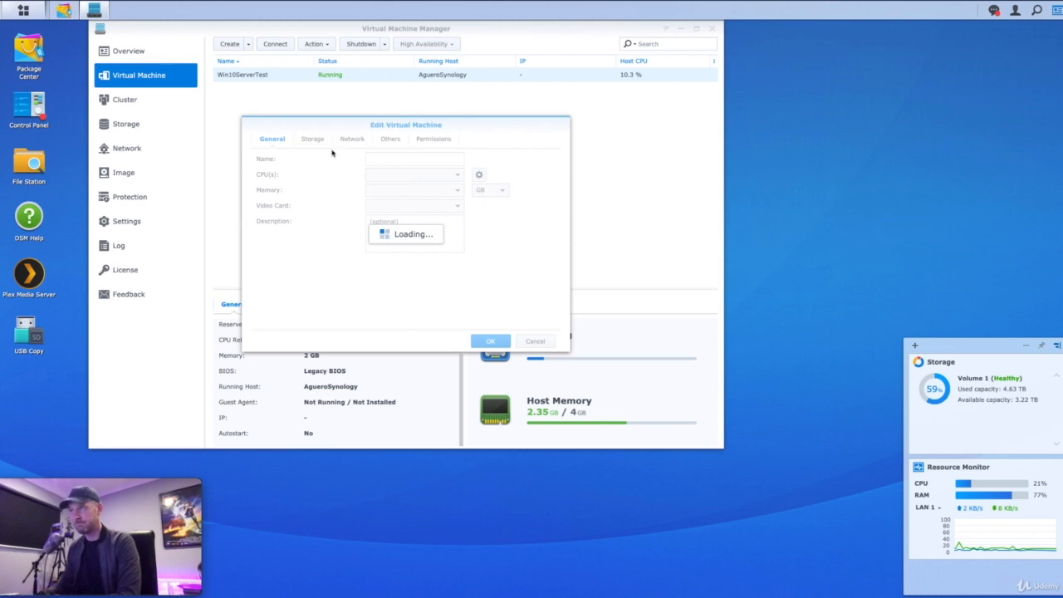
{"action": "left_click", "coordinate": [389, 140]}
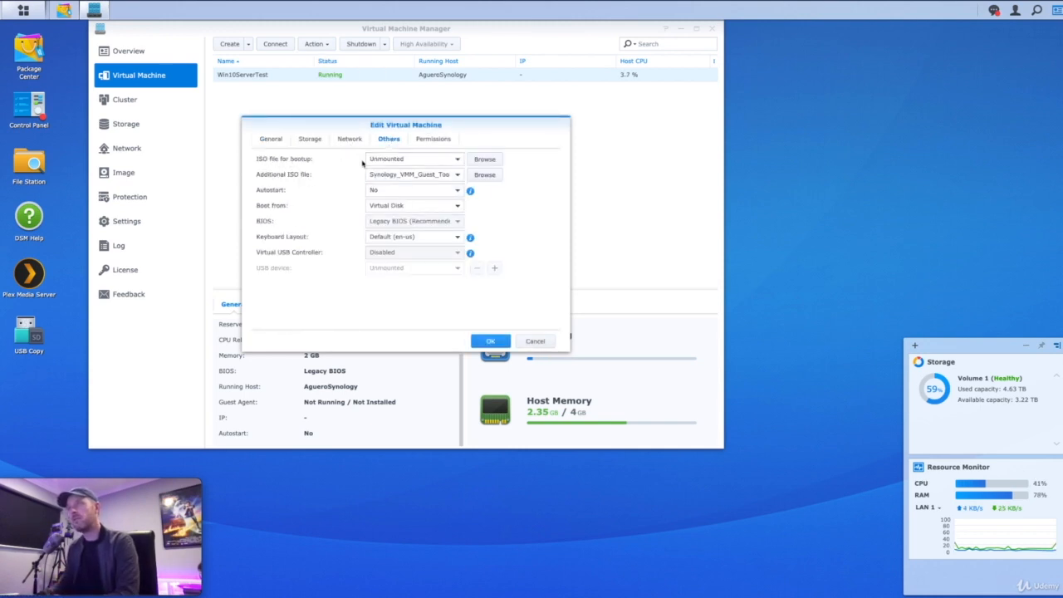
{"action": "left_click", "coordinate": [414, 163]}
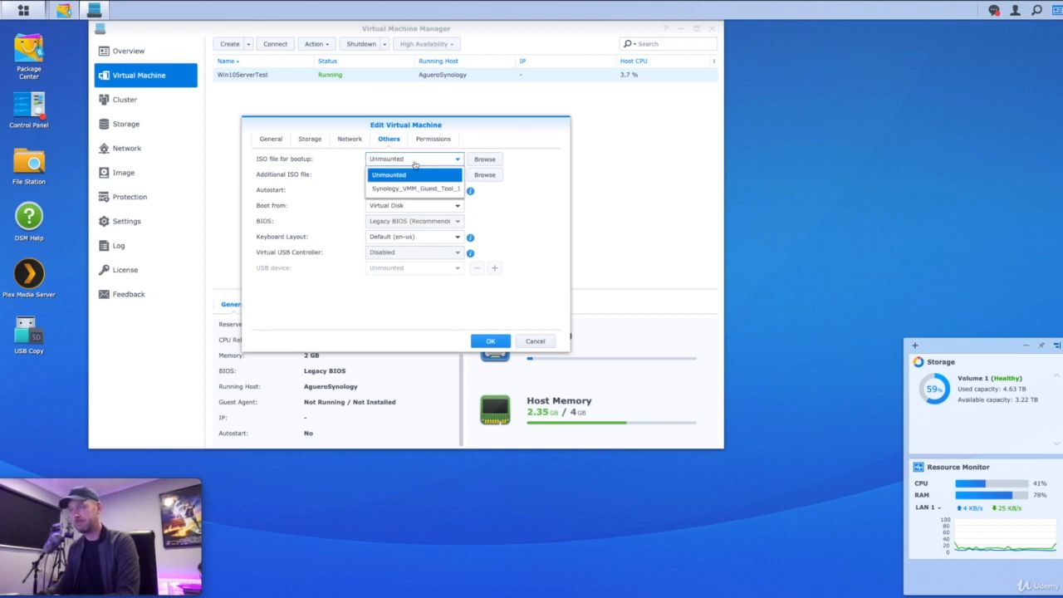
{"action": "left_click", "coordinate": [536, 341]}
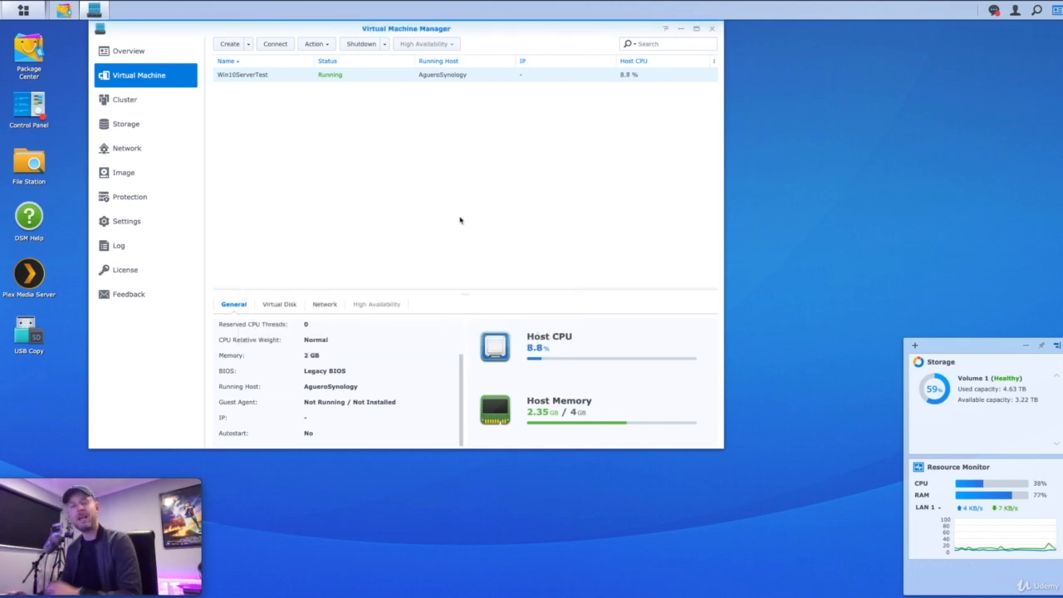